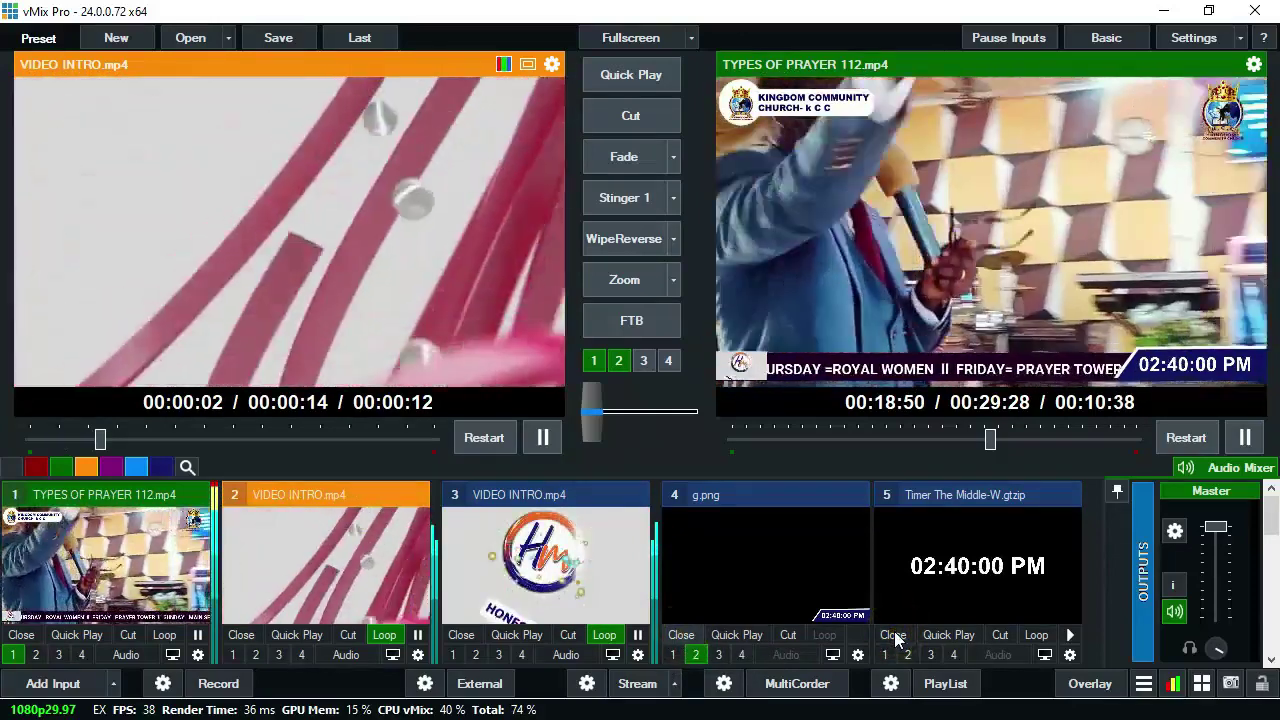
Close input 4 (g.png) in the vMix input bar
click(894, 637)
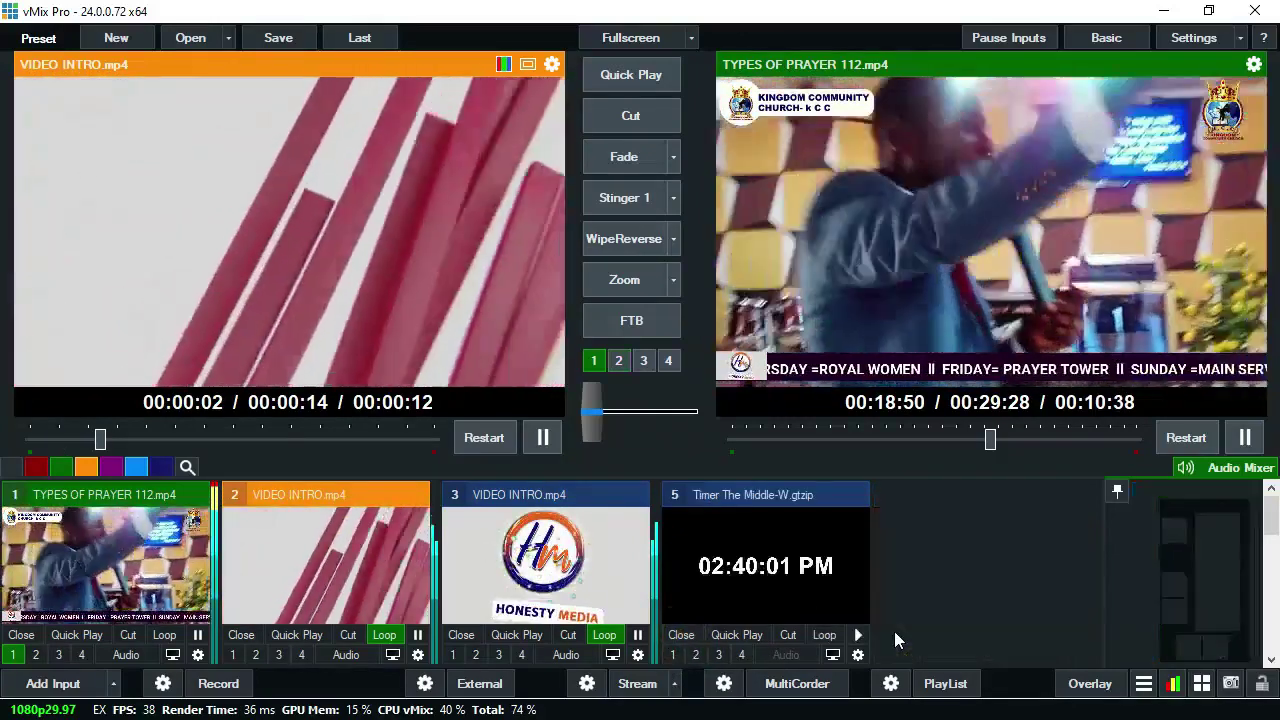
Close the old timer input 5 and open the Record folder in File Explorer
click(679, 635)
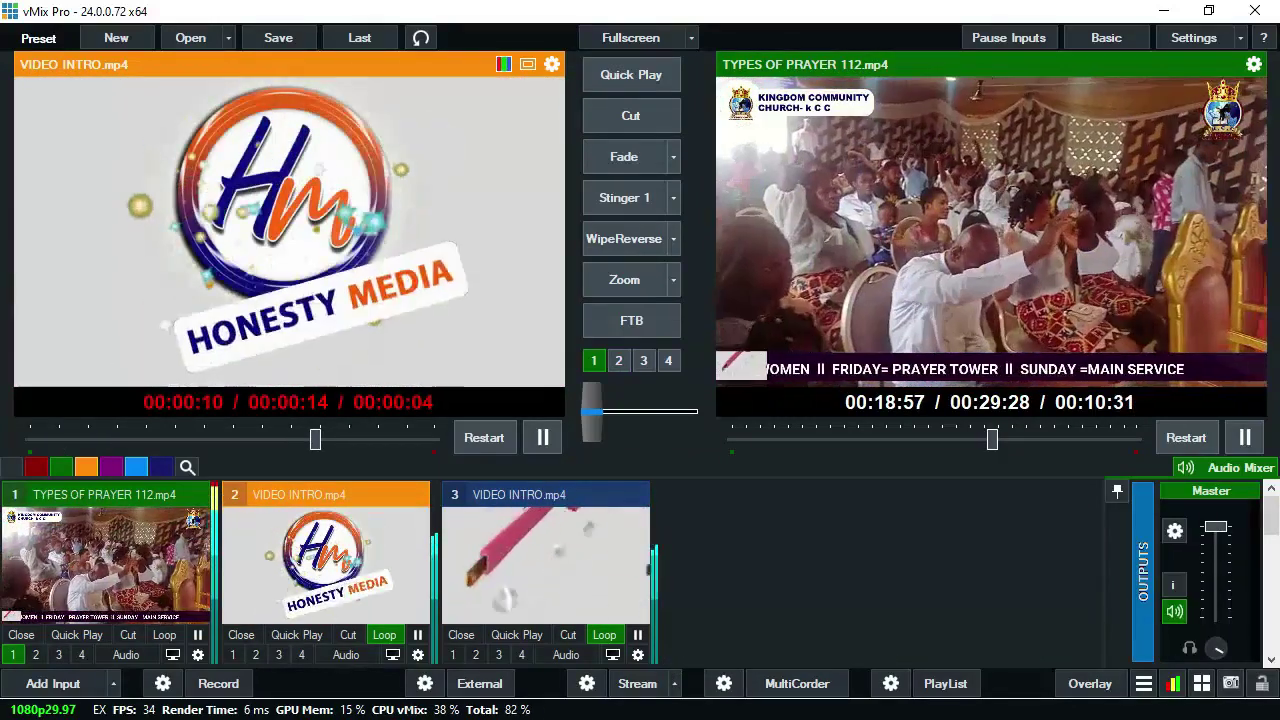
key(super)
mouse_move(425, 706)
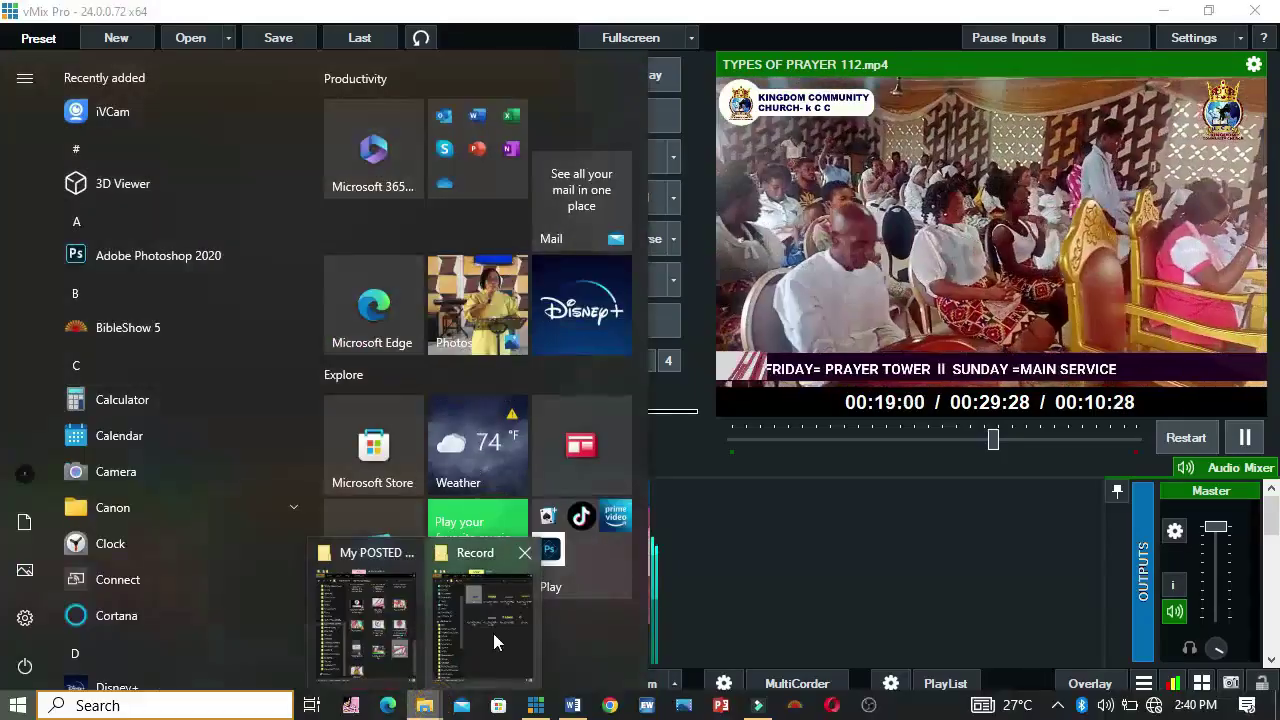
click(491, 634)
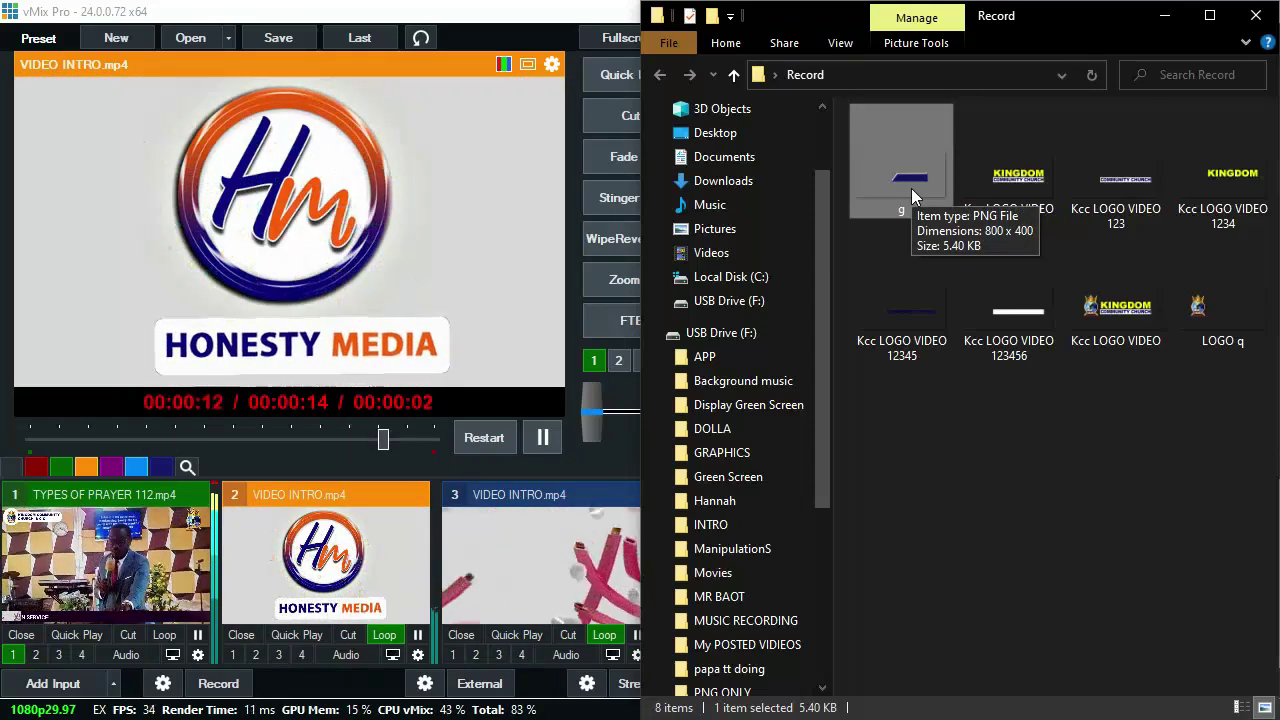
drag(1125, 20, 1010, 113)
Drag g.png into vMix as input 4 and overlay it on the live output
drag(822, 248, 729, 650)
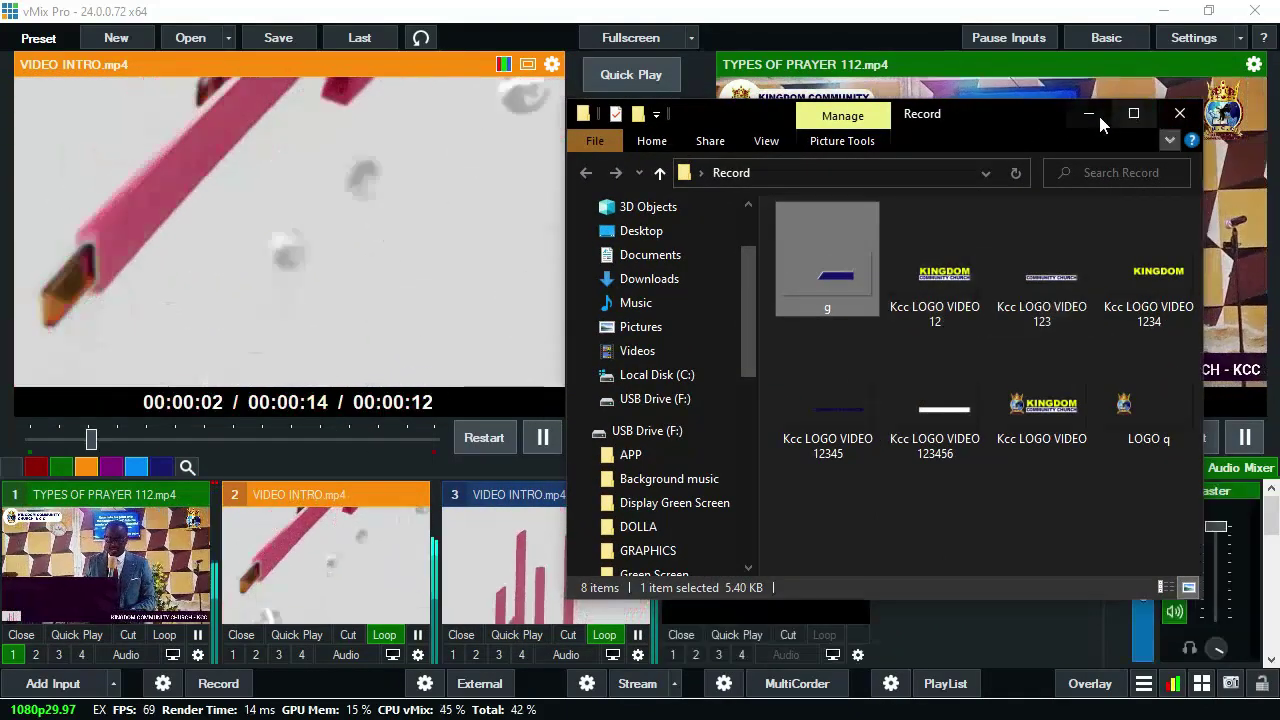
click(1104, 113)
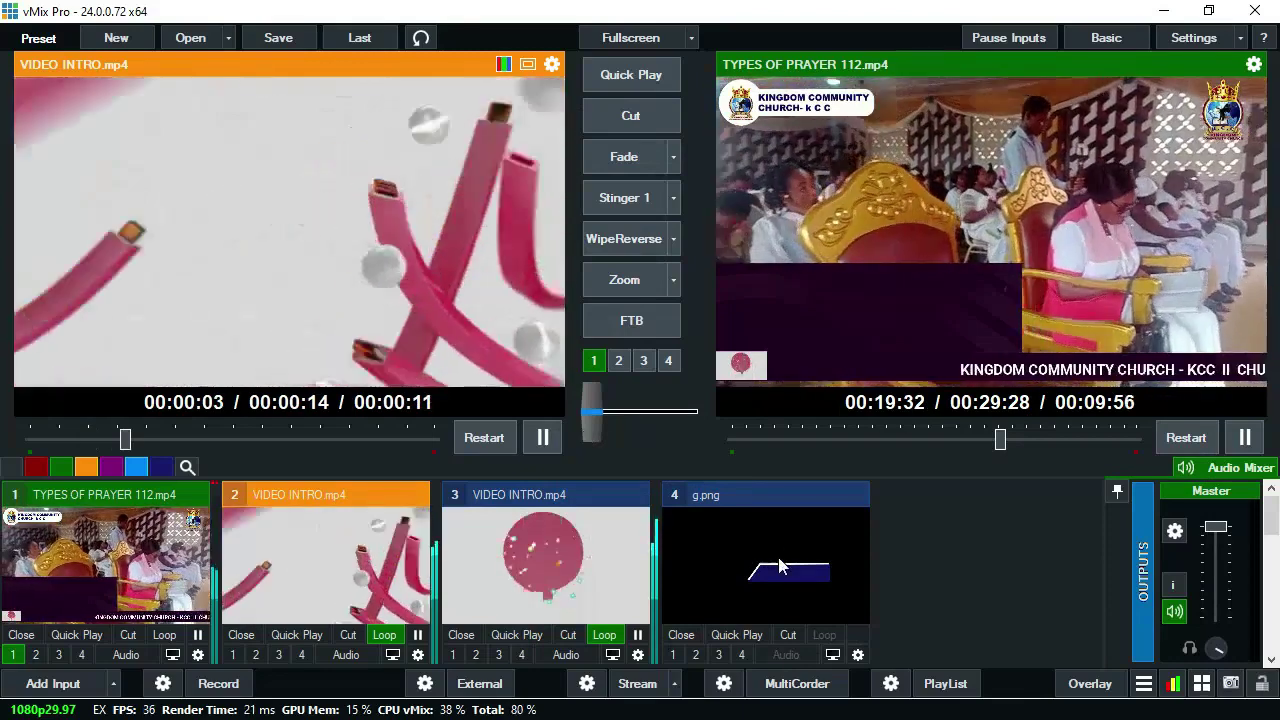
click(695, 654)
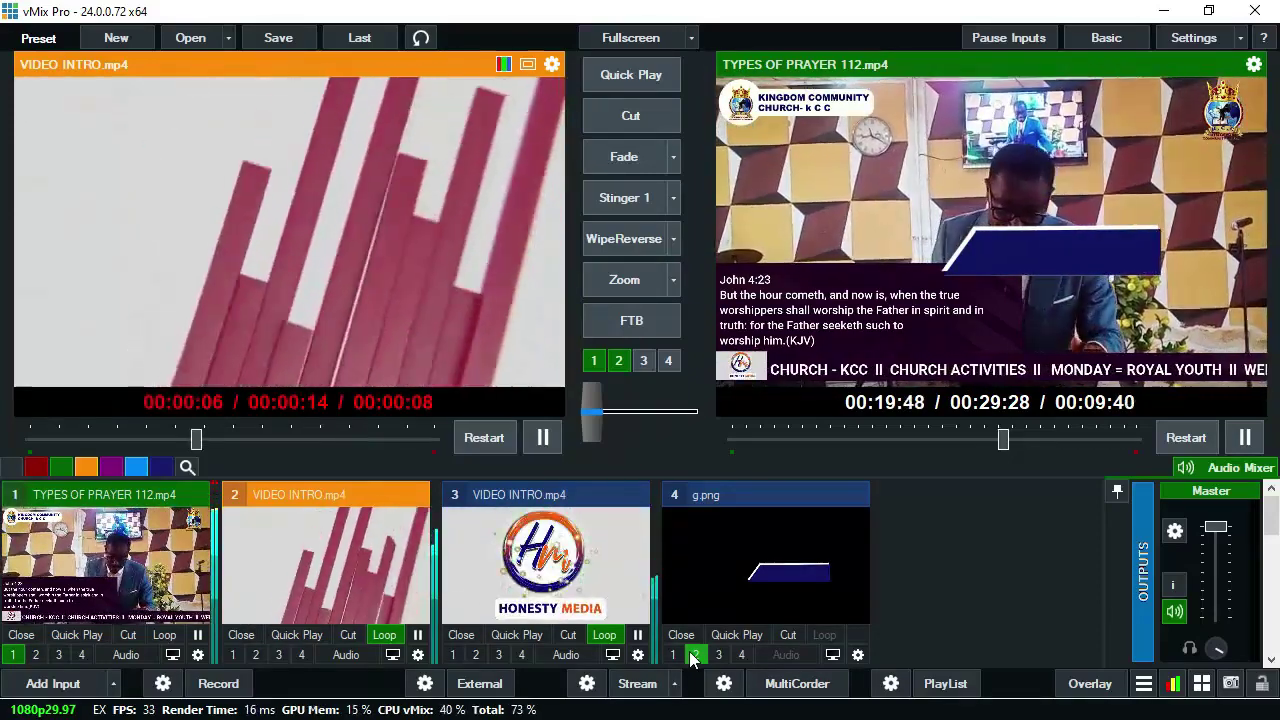
Open g.png's position settings with the Main layer selected
double_click(780, 600)
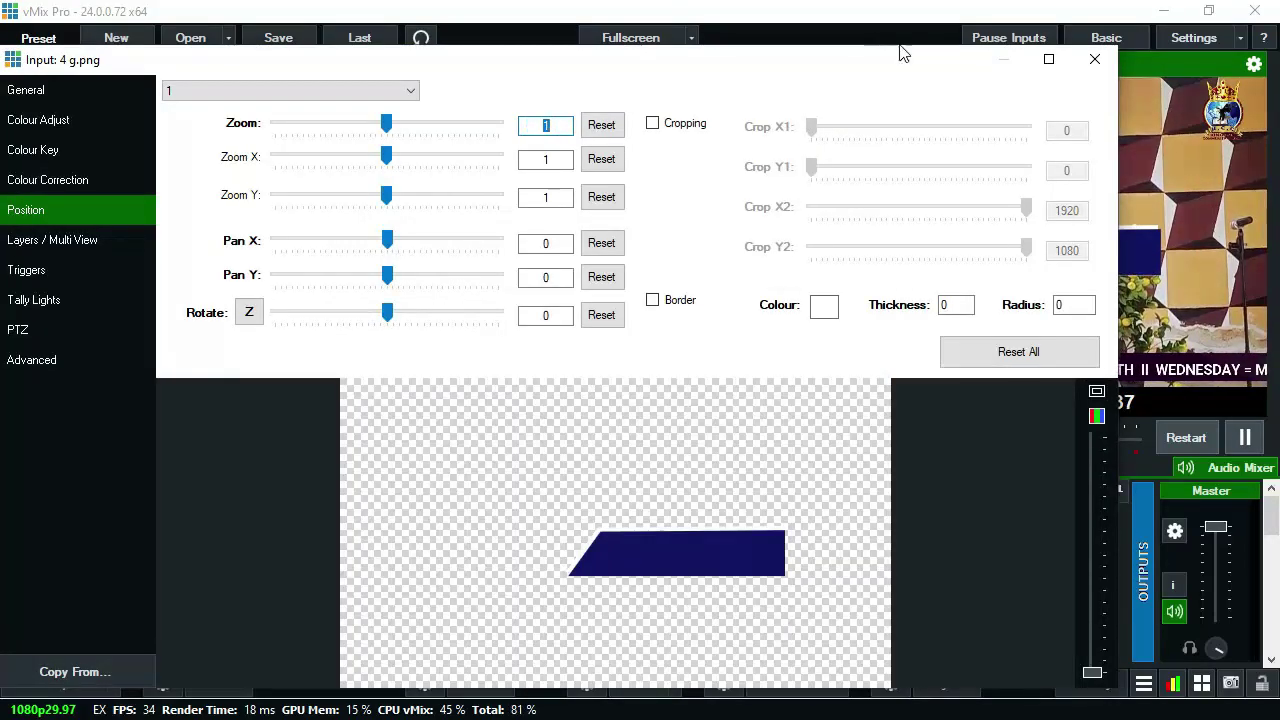
drag(908, 66, 764, 62)
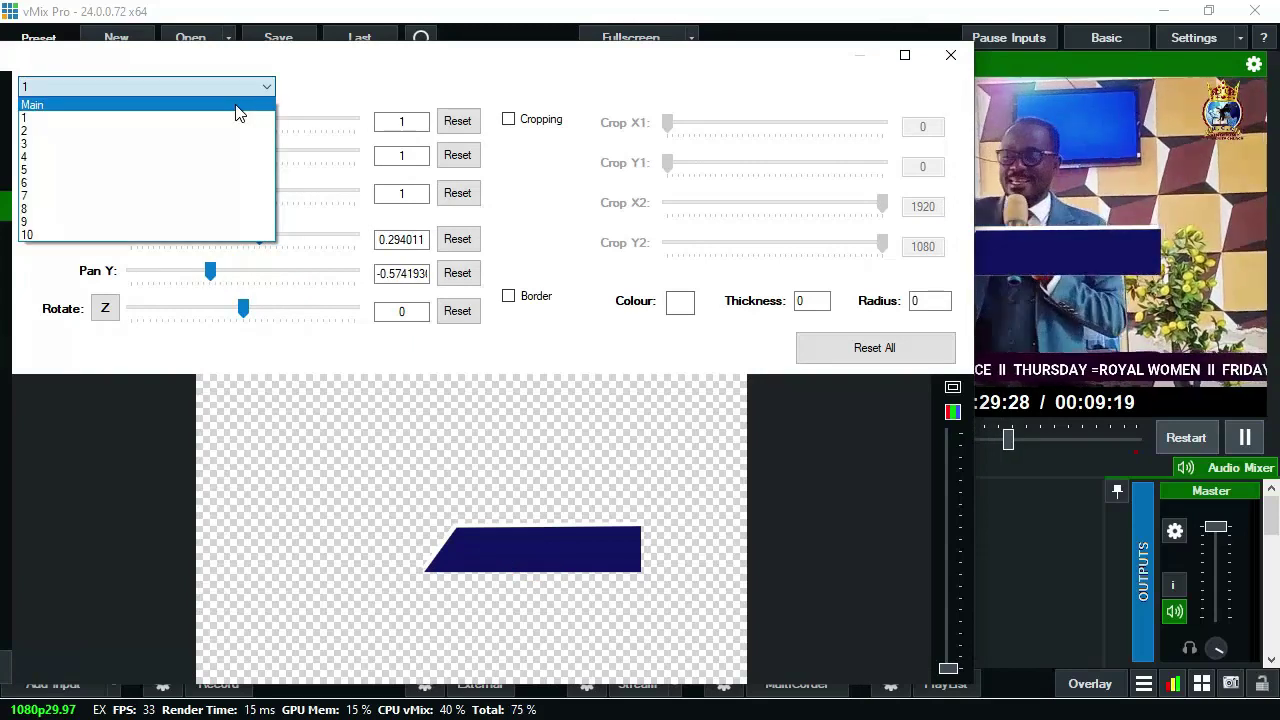
click(234, 107)
drag(171, 45, 309, 96)
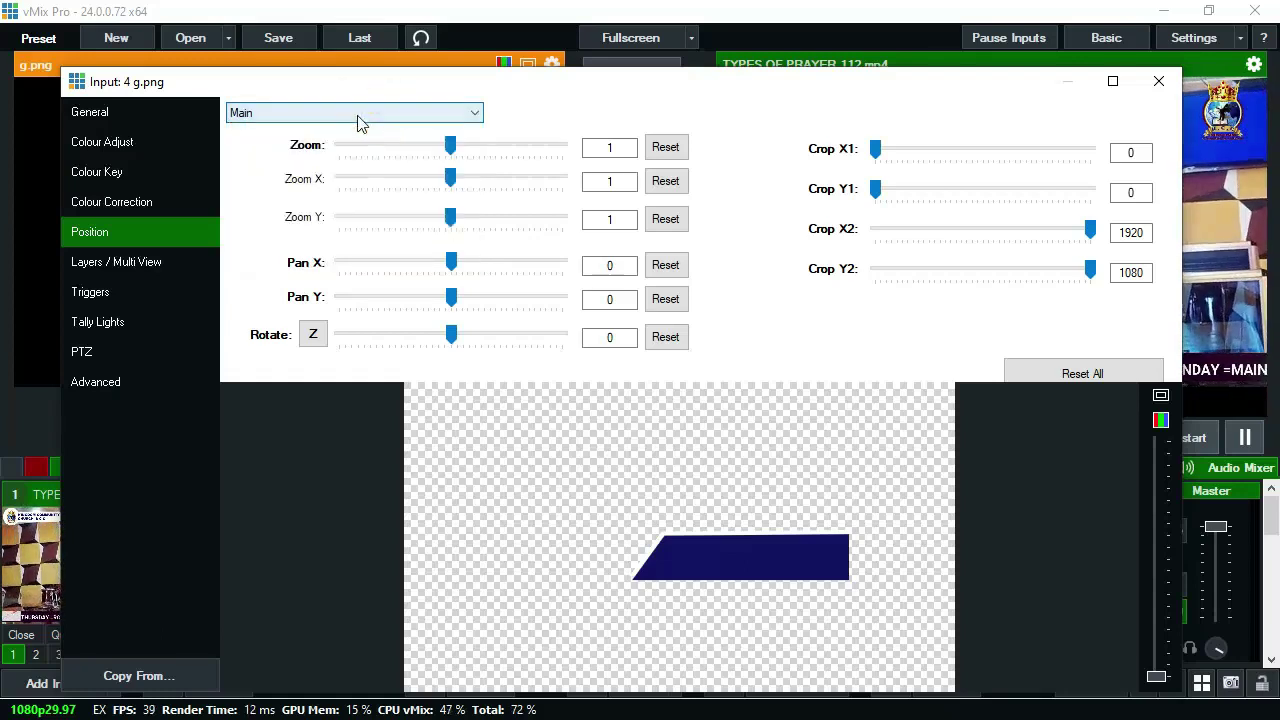
click(334, 113)
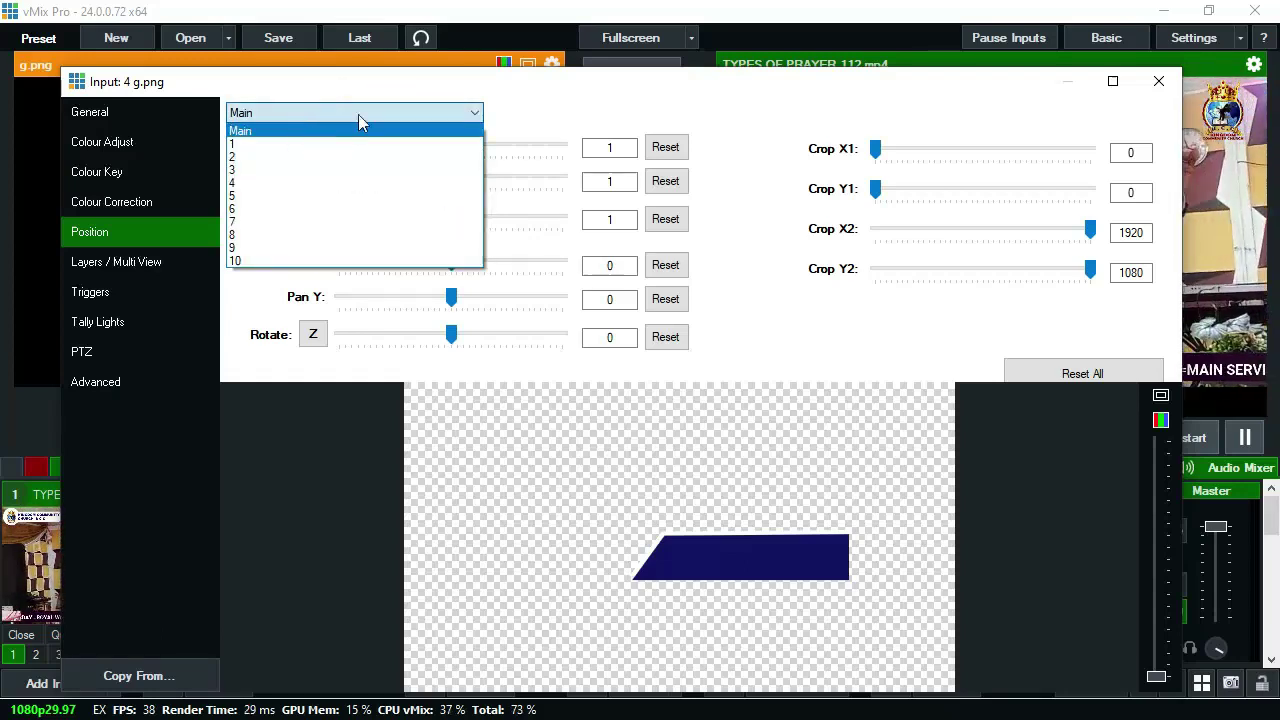
click(371, 112)
click(340, 115)
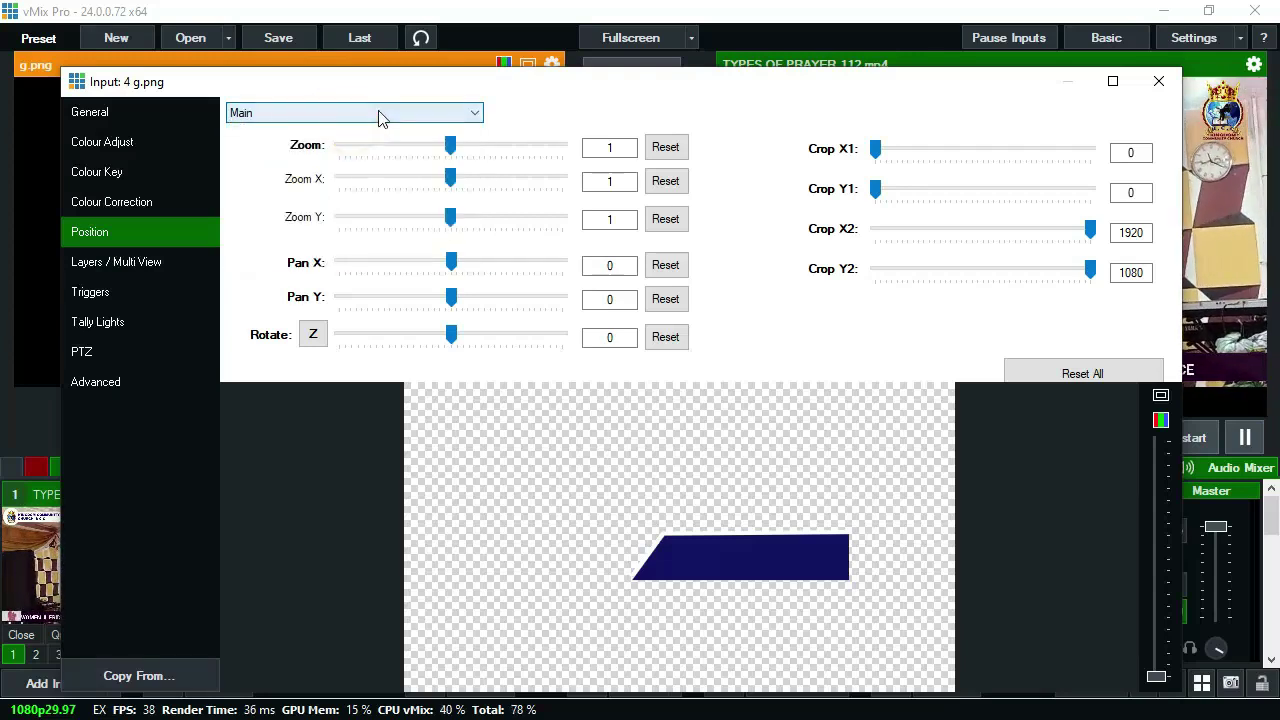
Move the blue bar to the bottom-right corner at Zoom 0.6565
drag(868, 92, 541, 57)
drag(368, 510, 479, 616)
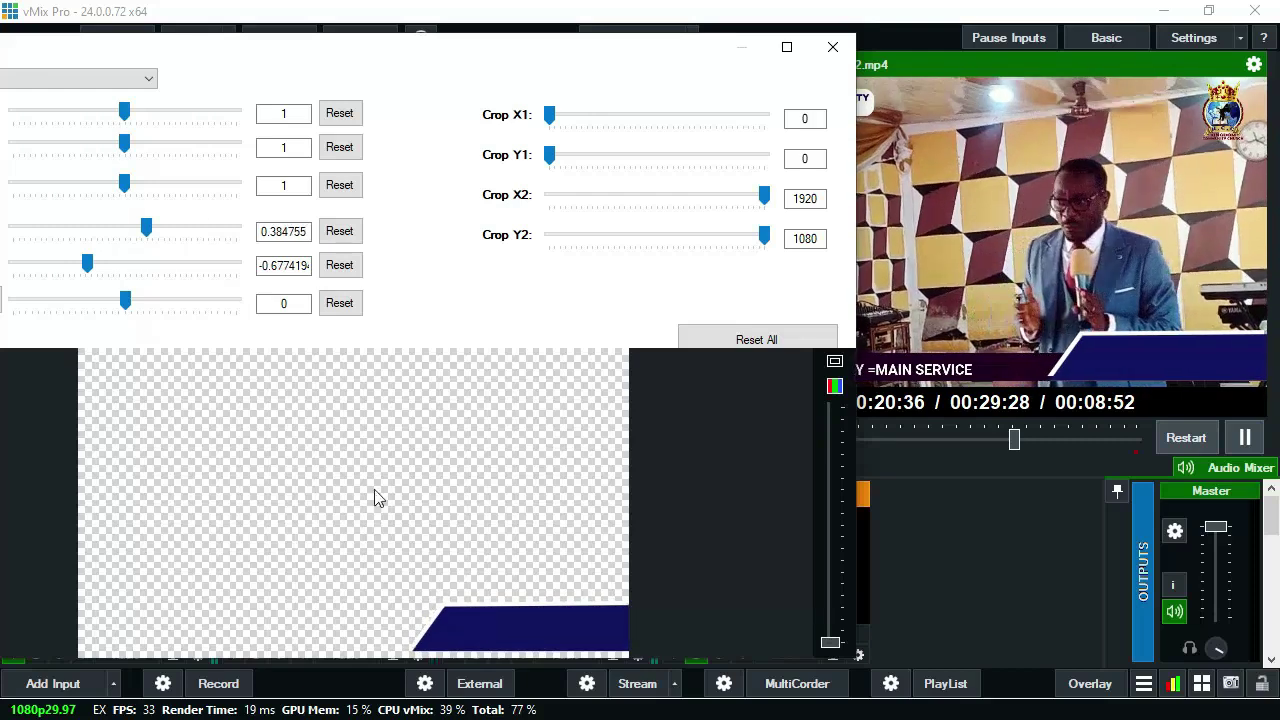
drag(99, 52, 264, 52)
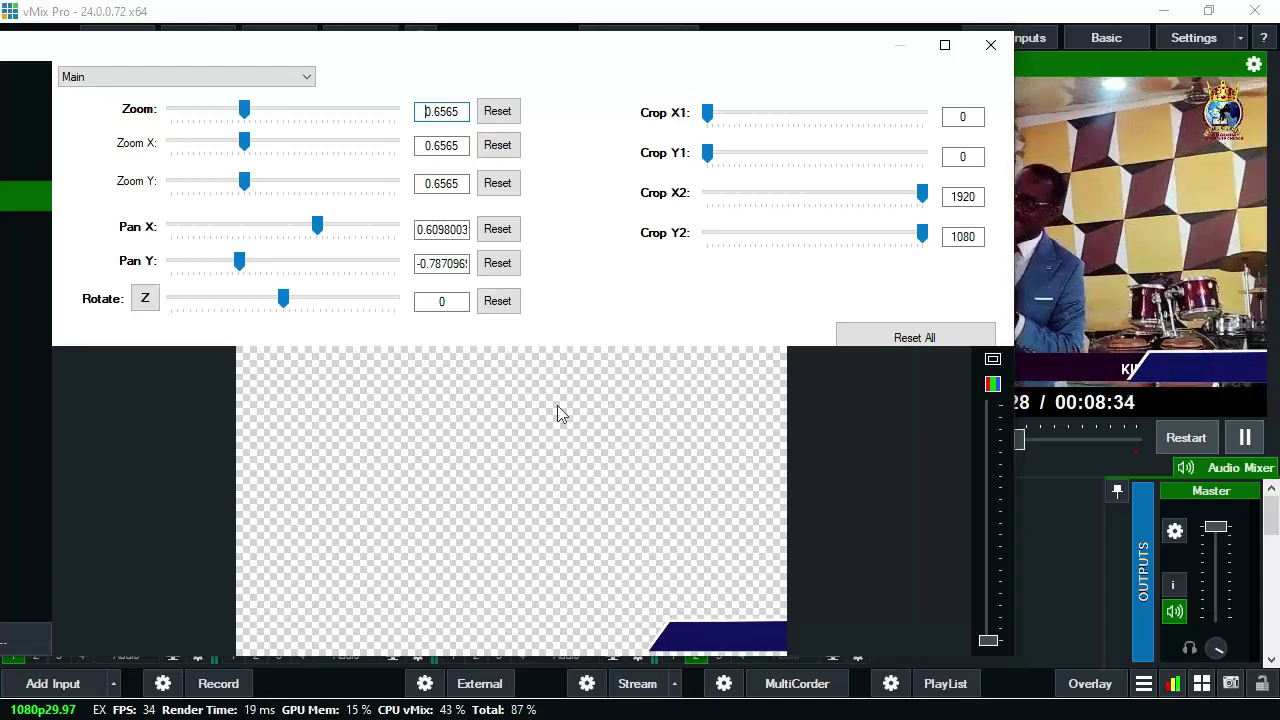
click(989, 47)
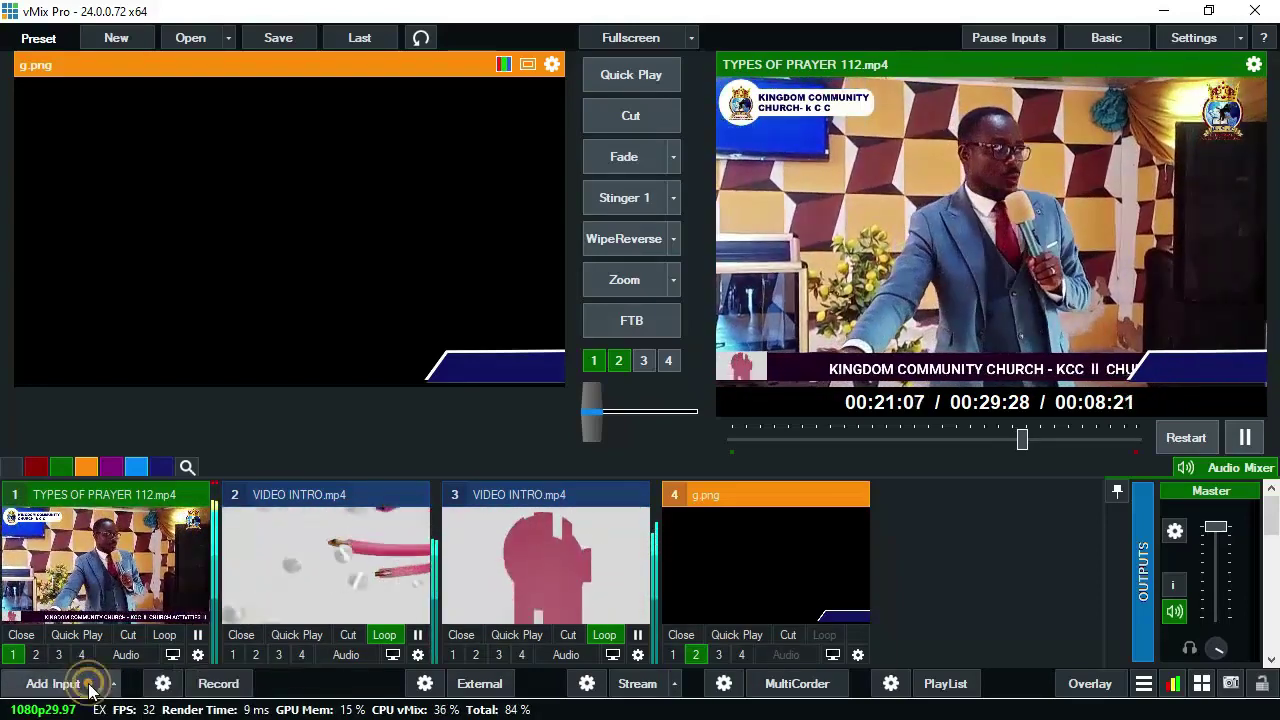
Add the GT Timer 'Timer The Middle-W' Title / XAML template as input 5
click(88, 688)
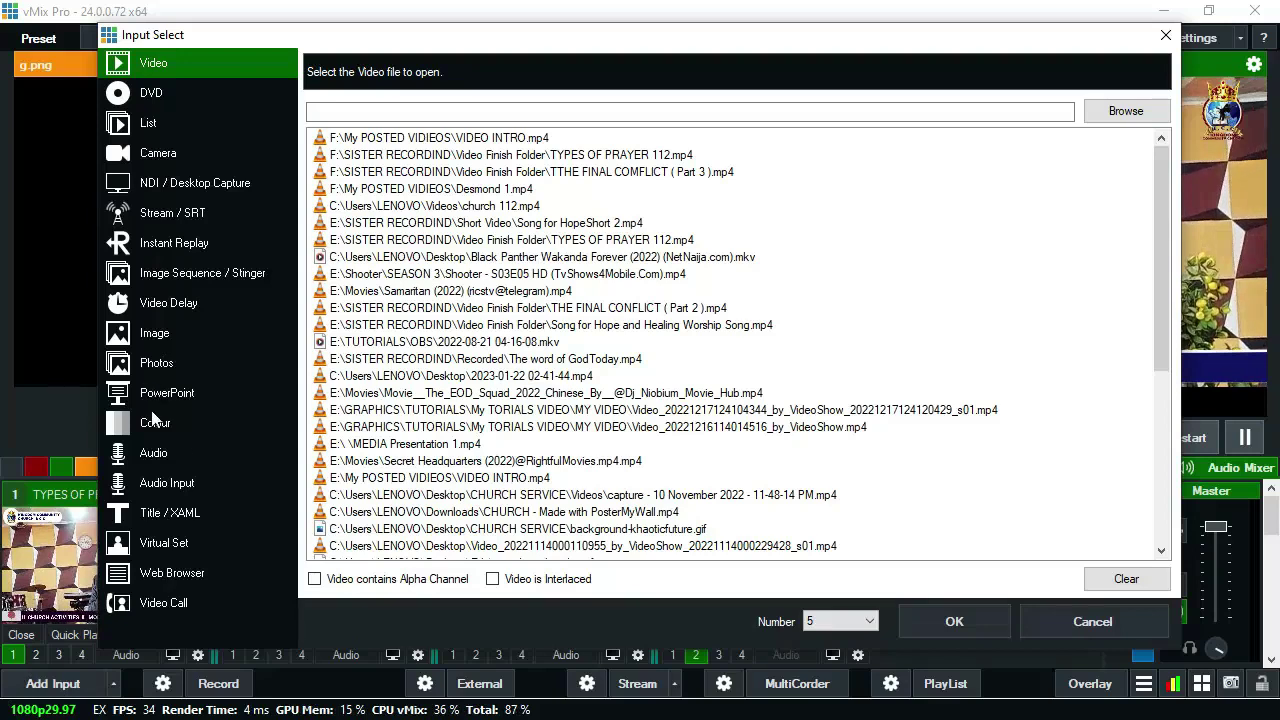
click(234, 518)
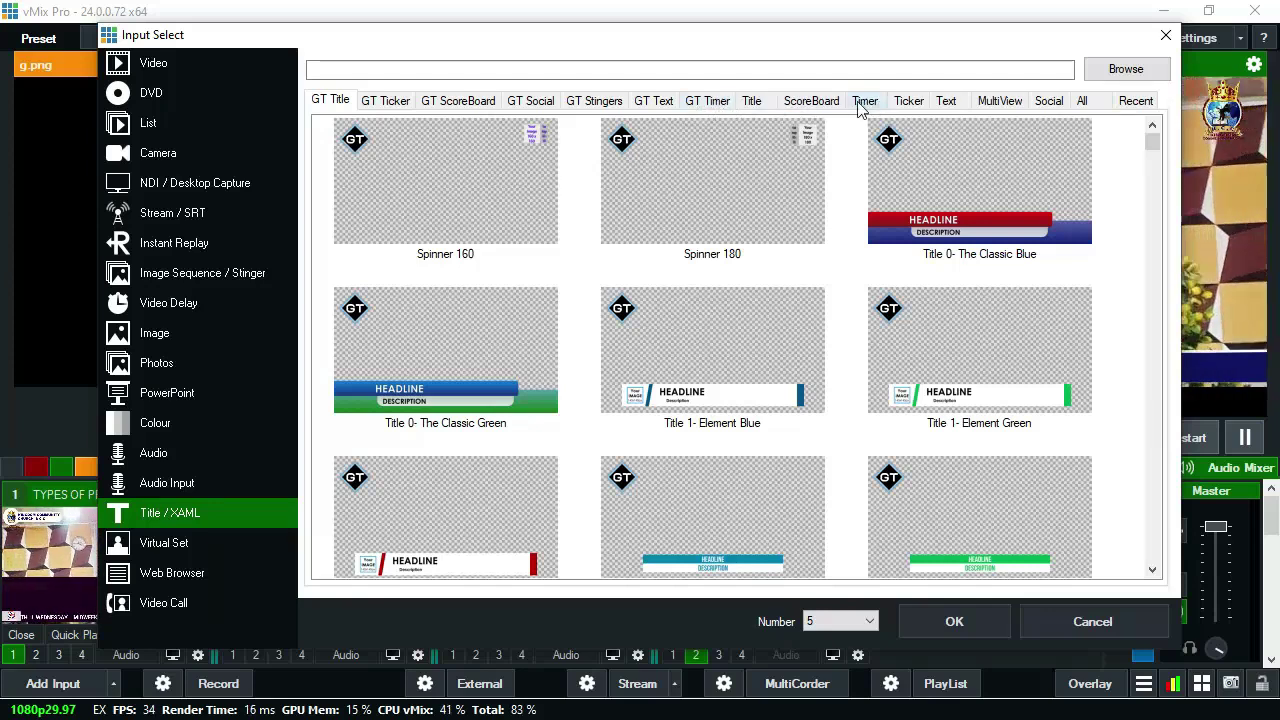
click(714, 102)
scroll(505, 225, down, 5)
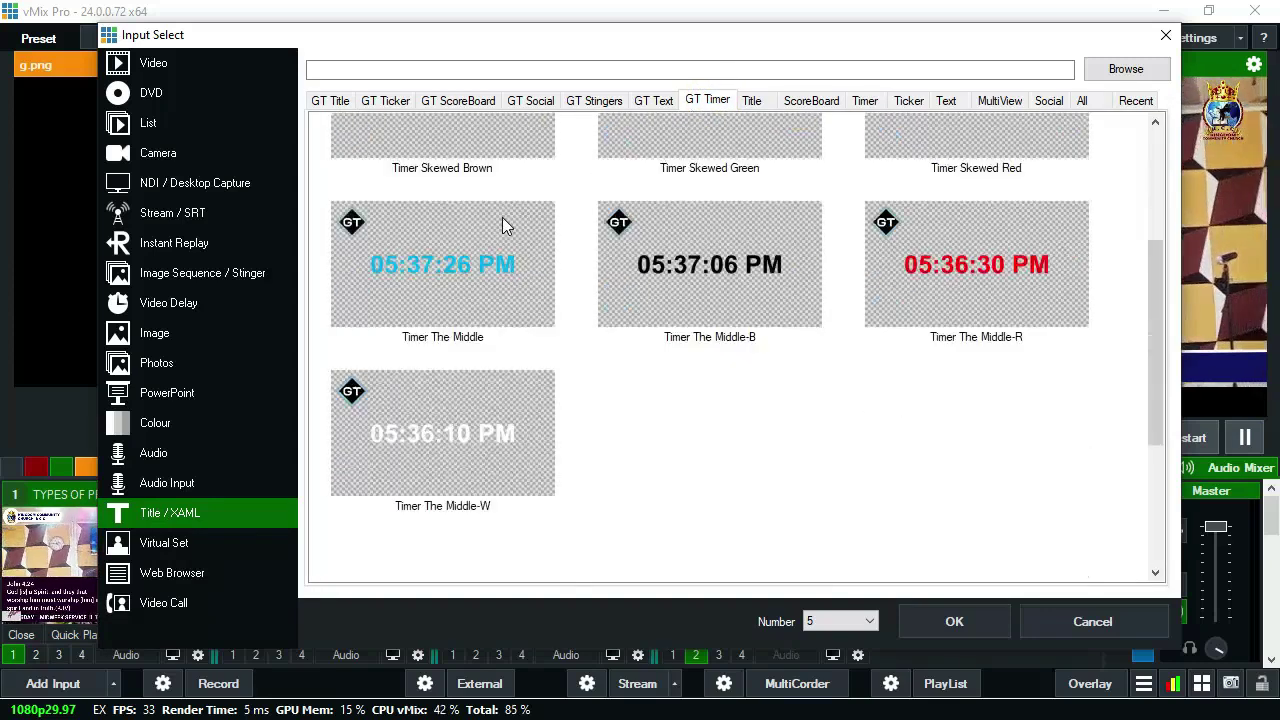
click(460, 163)
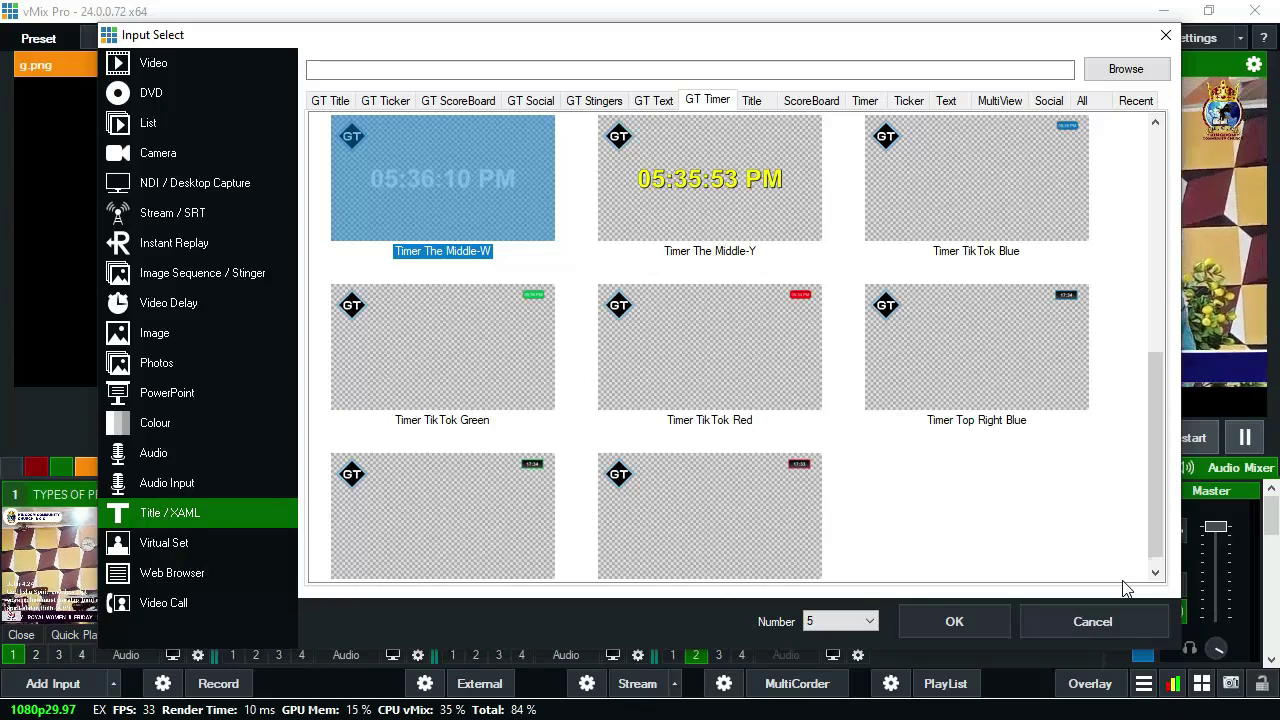
click(954, 621)
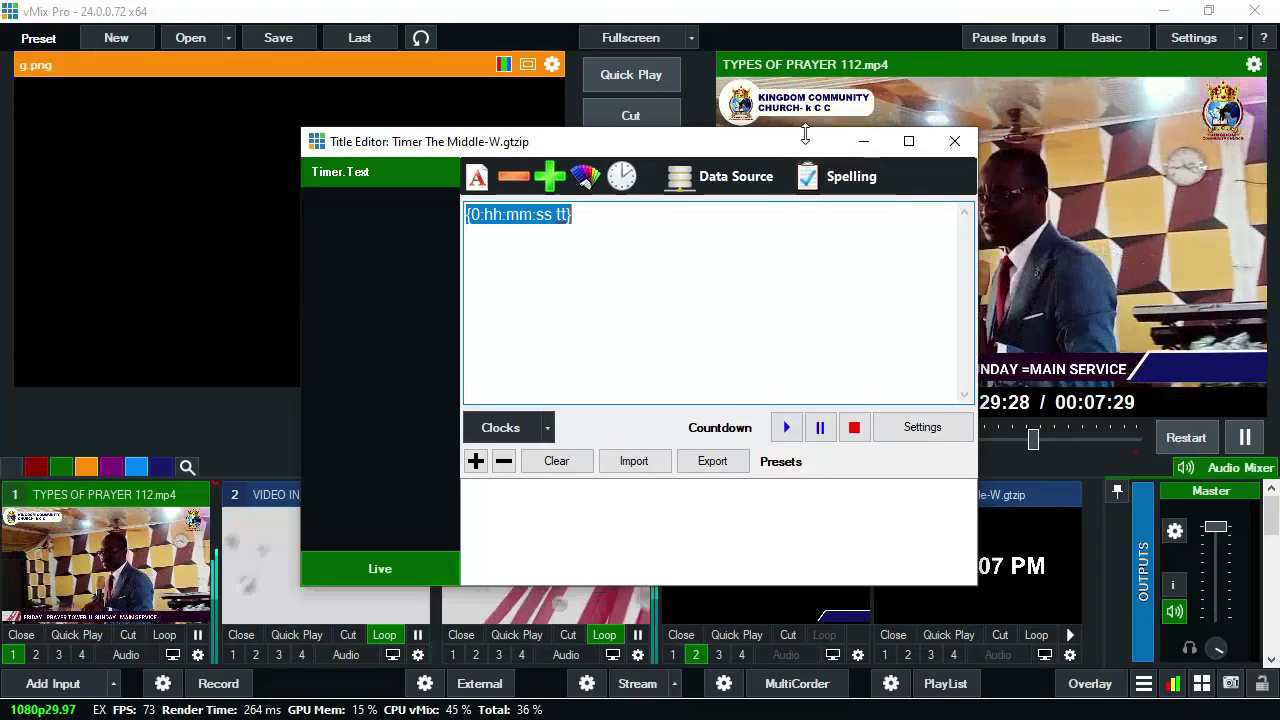
Keep the {0:hh:mm:ss tt} clock format and close the Timer The Middle-W Title Editor
drag(748, 145, 603, 144)
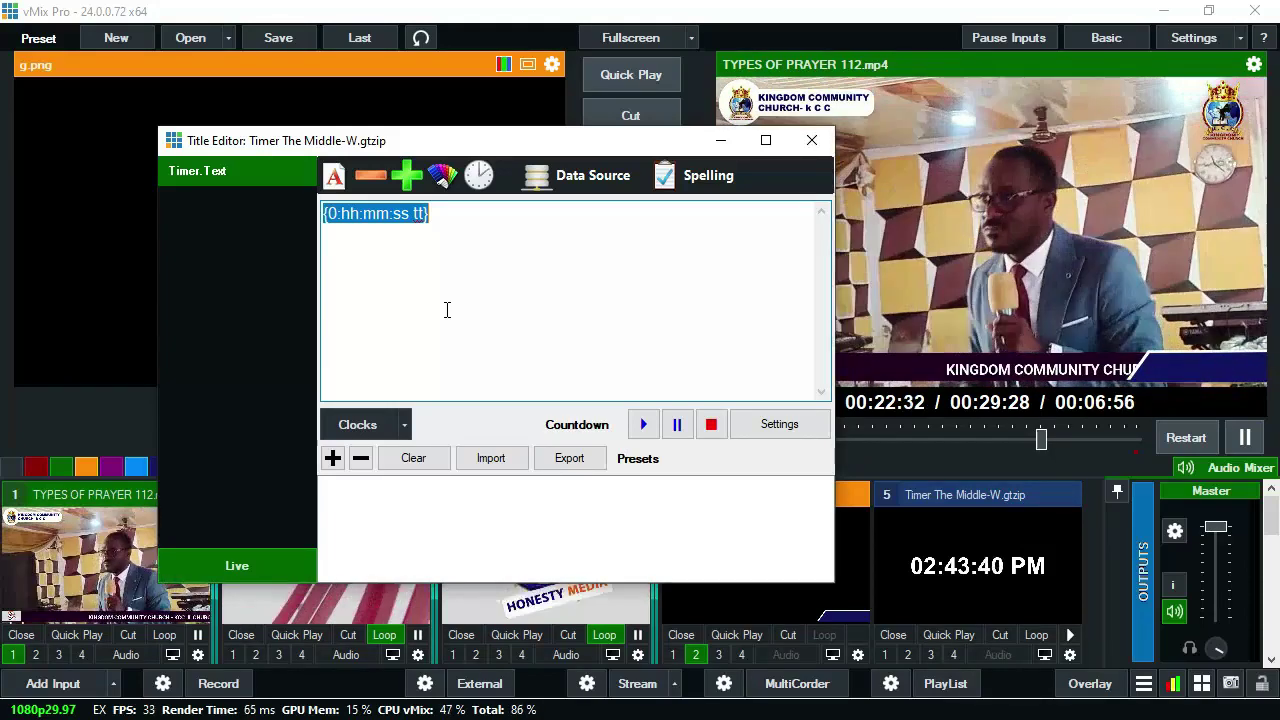
drag(423, 141, 572, 141)
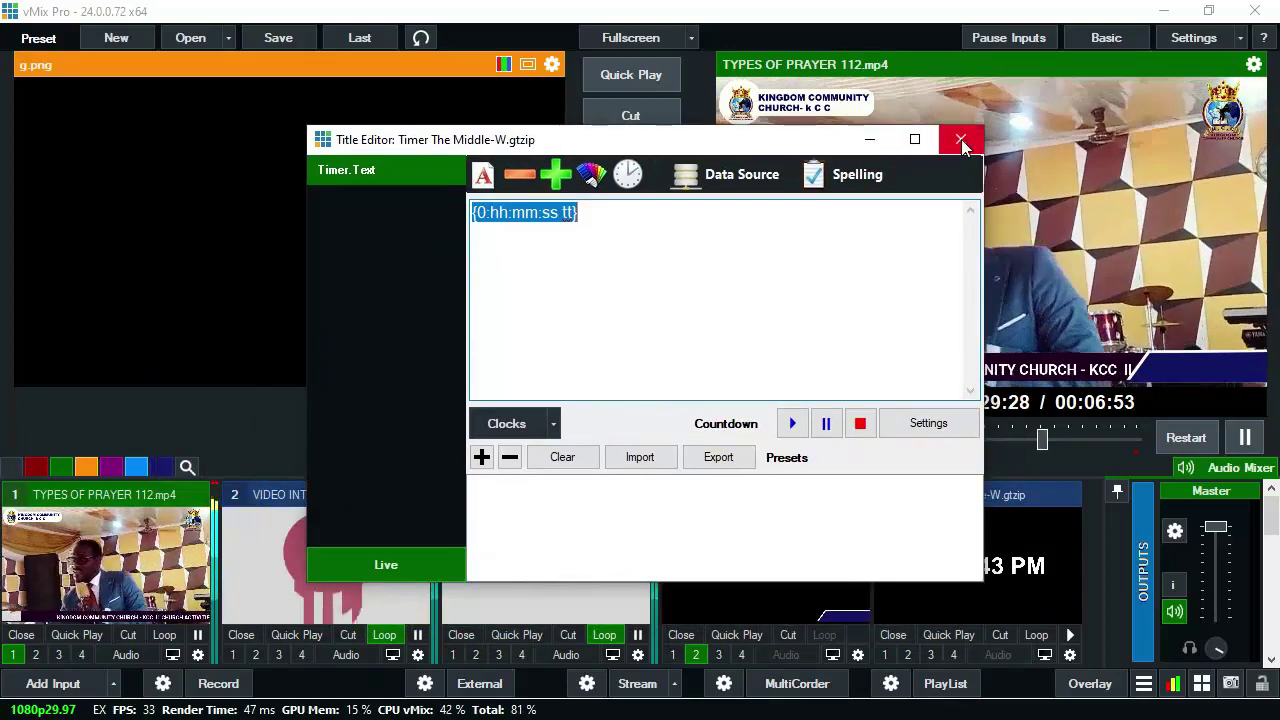
click(961, 139)
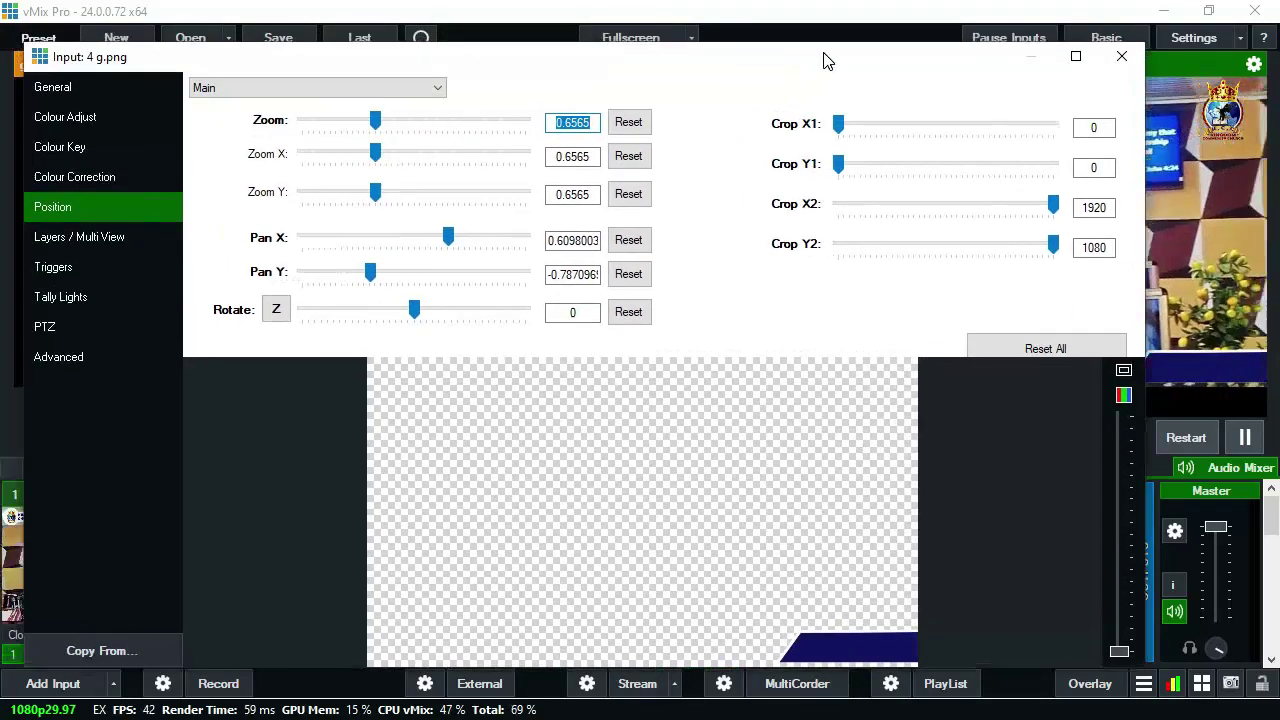
In g.png's Layers / Multi View settings, assign 5 Timer The Middle-W.gtzip to layer 1
click(99, 245)
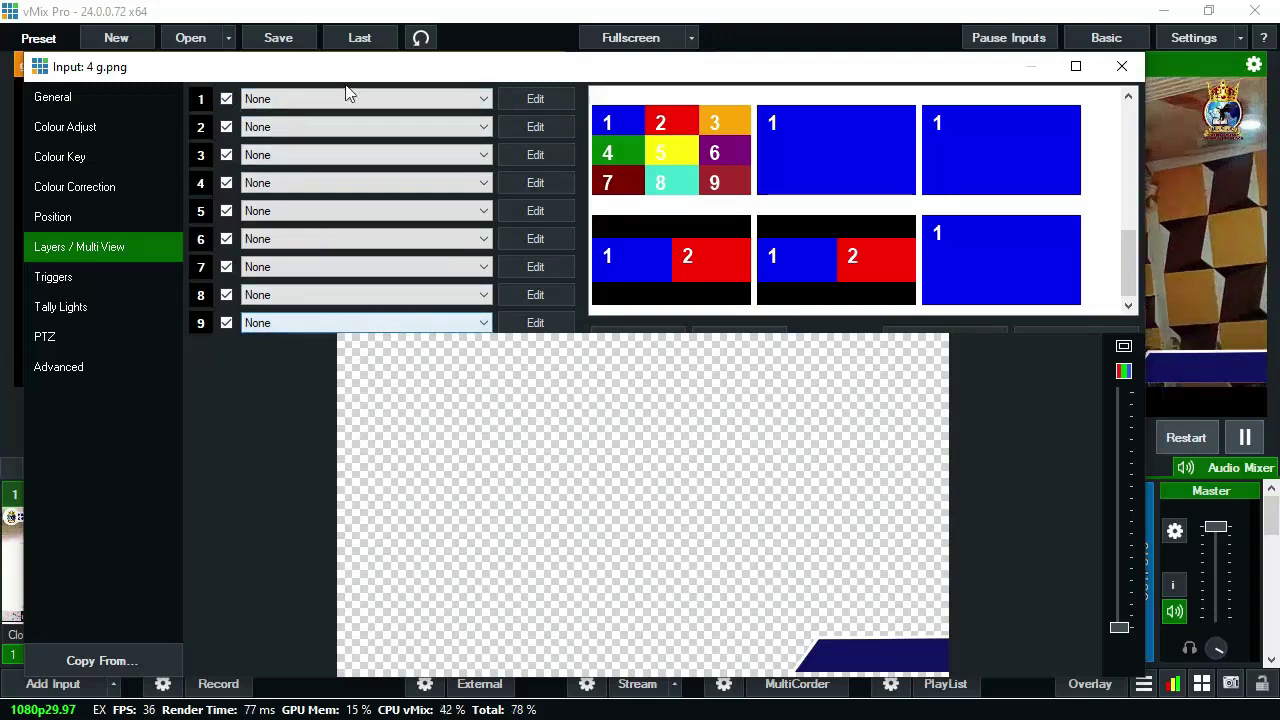
drag(392, 55, 394, 20)
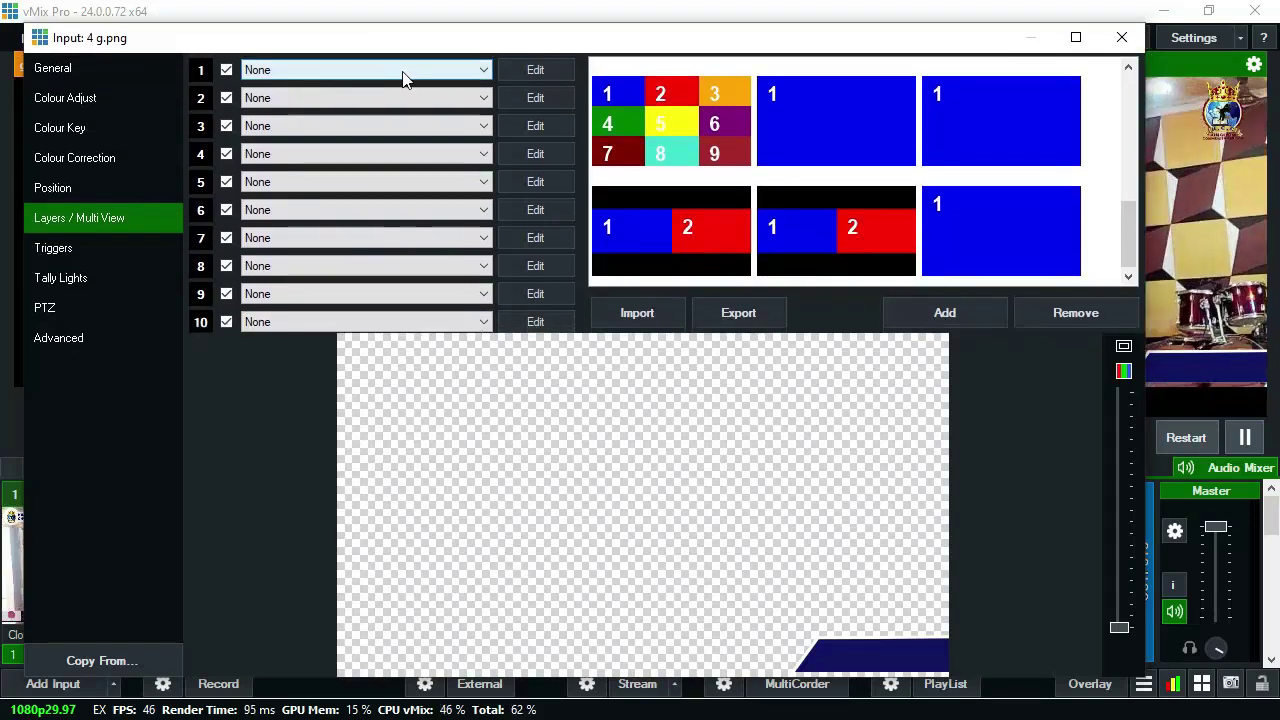
click(403, 72)
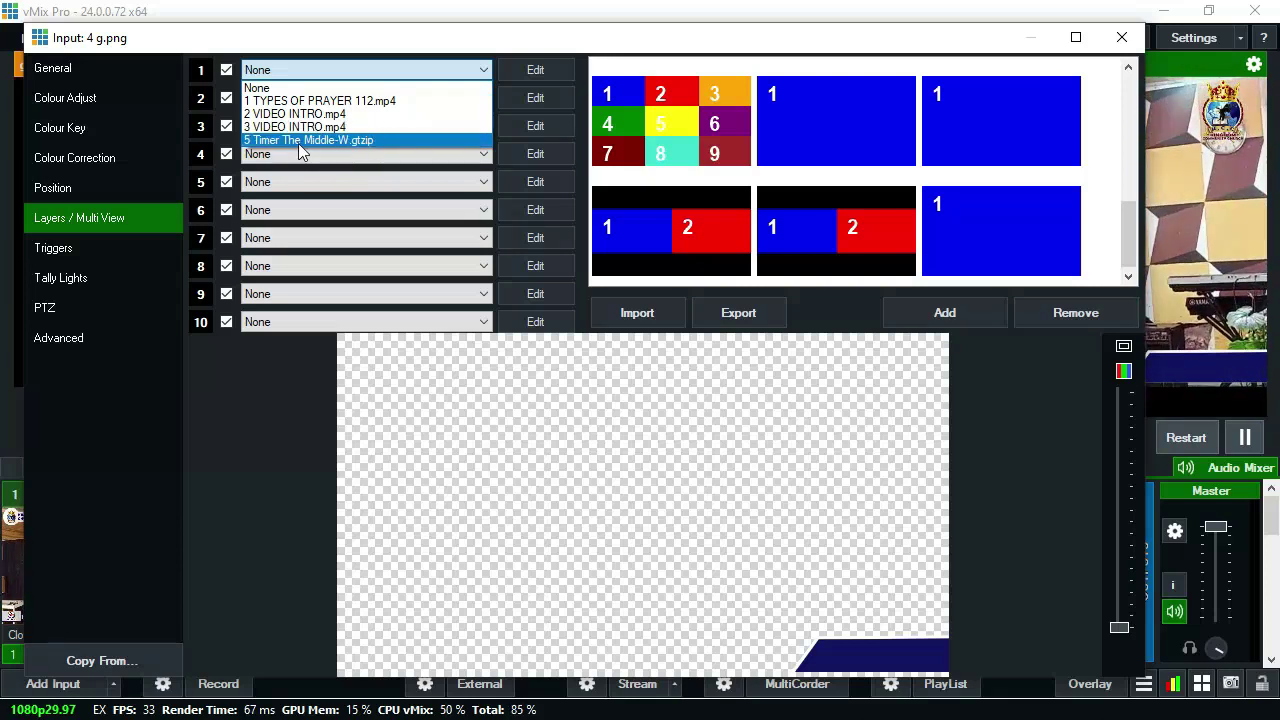
click(372, 141)
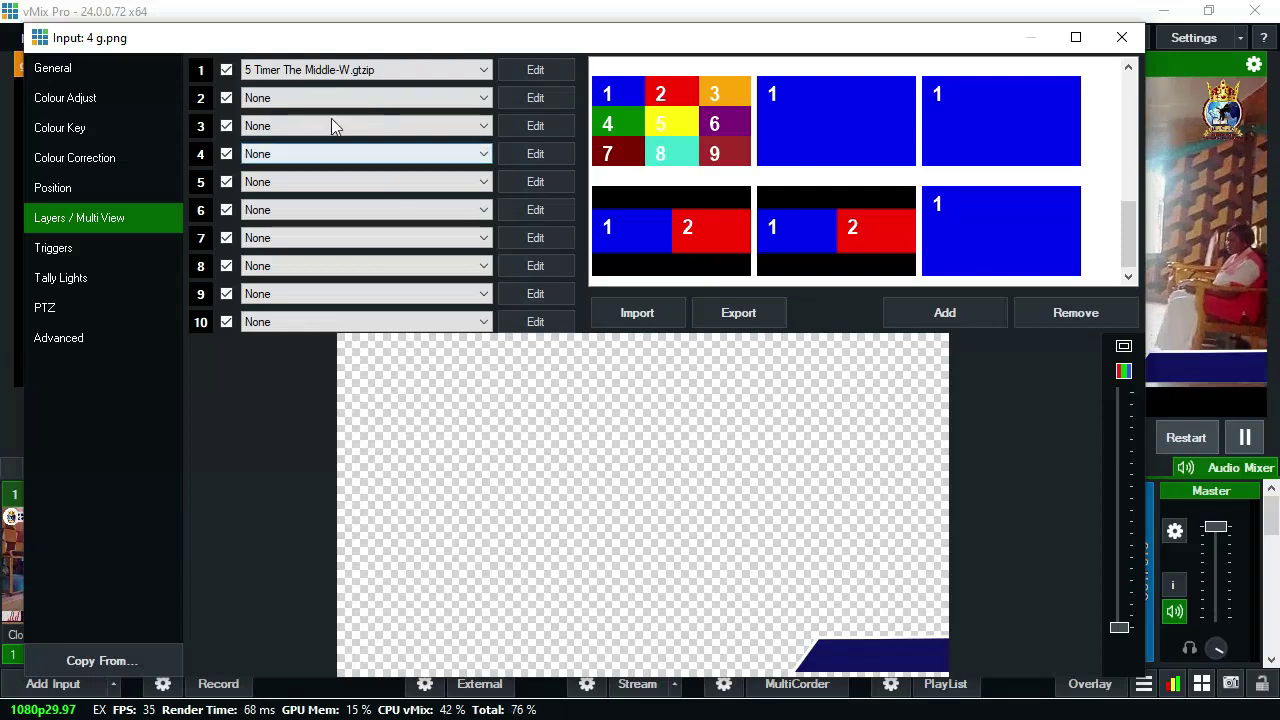
Select layer 1 in the Position settings, confirming it still holds the timer title
click(116, 193)
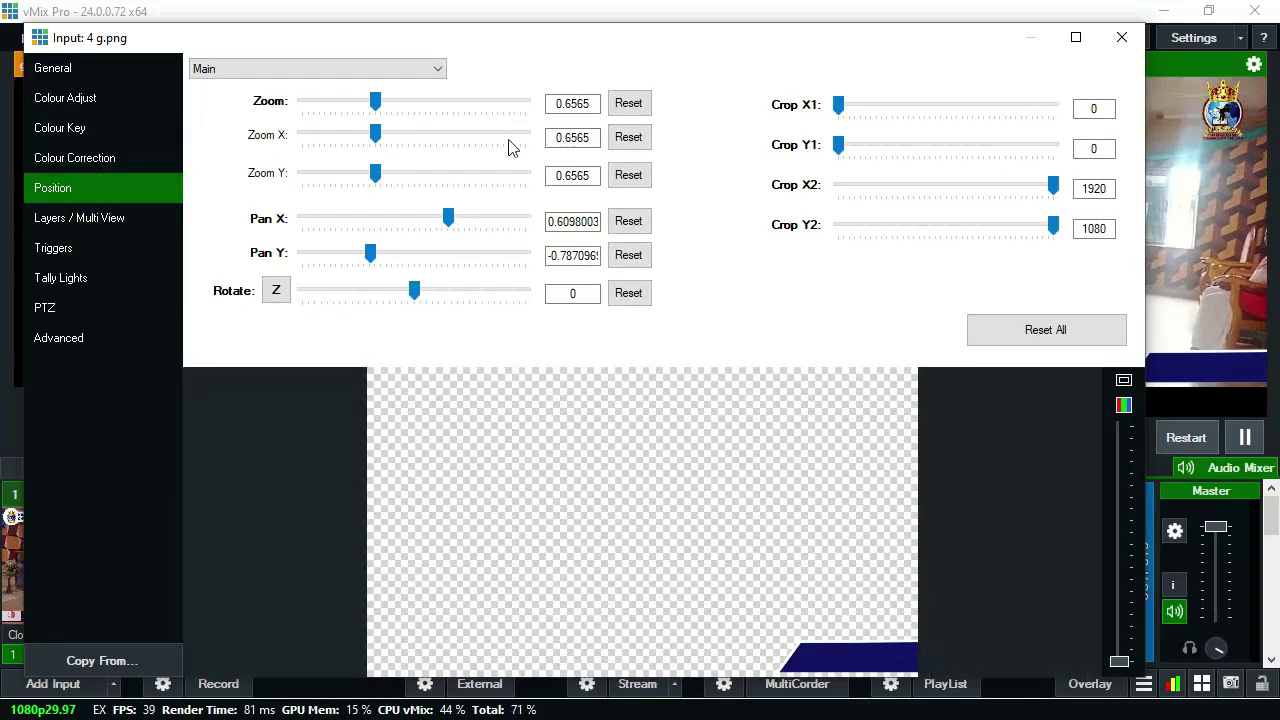
click(435, 69)
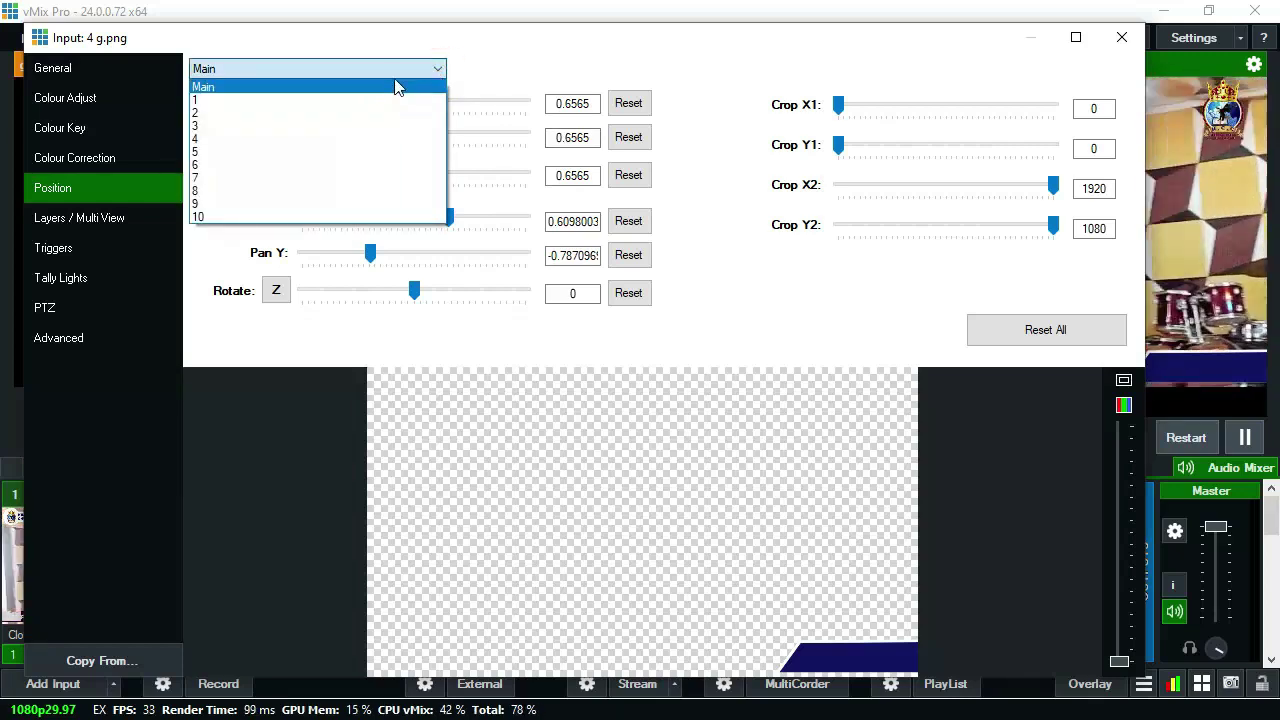
click(404, 74)
click(402, 73)
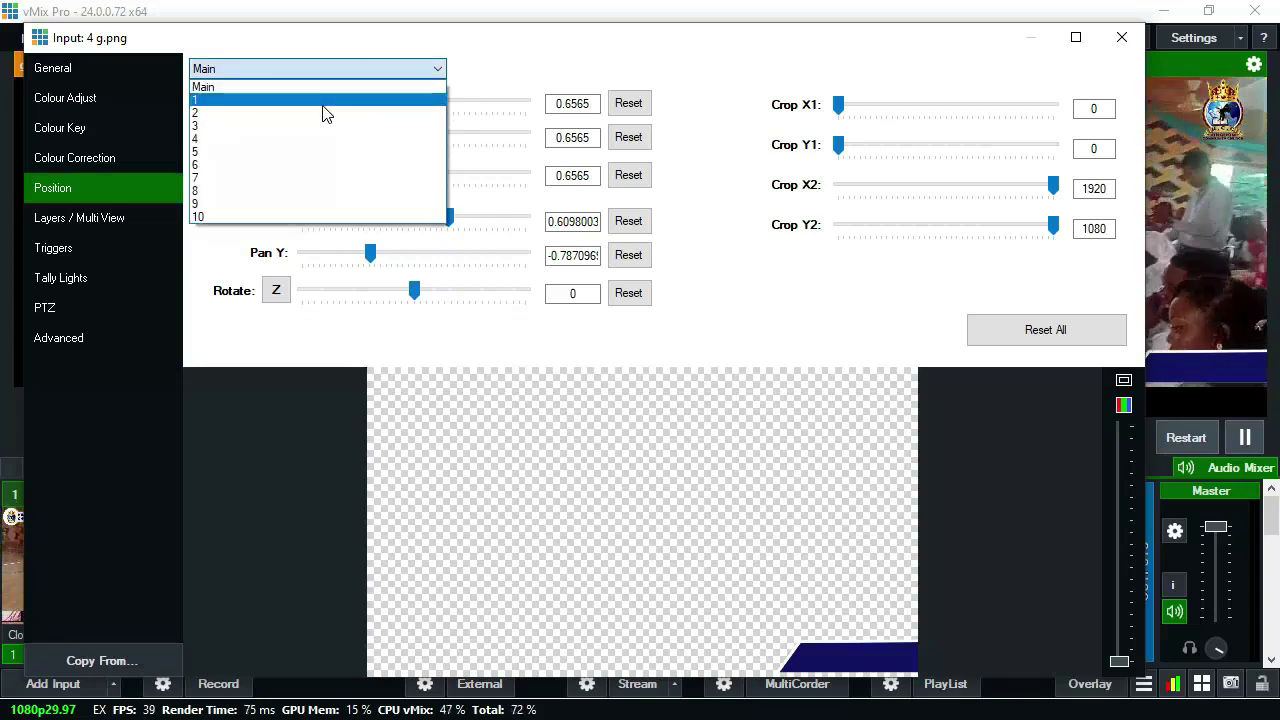
click(323, 101)
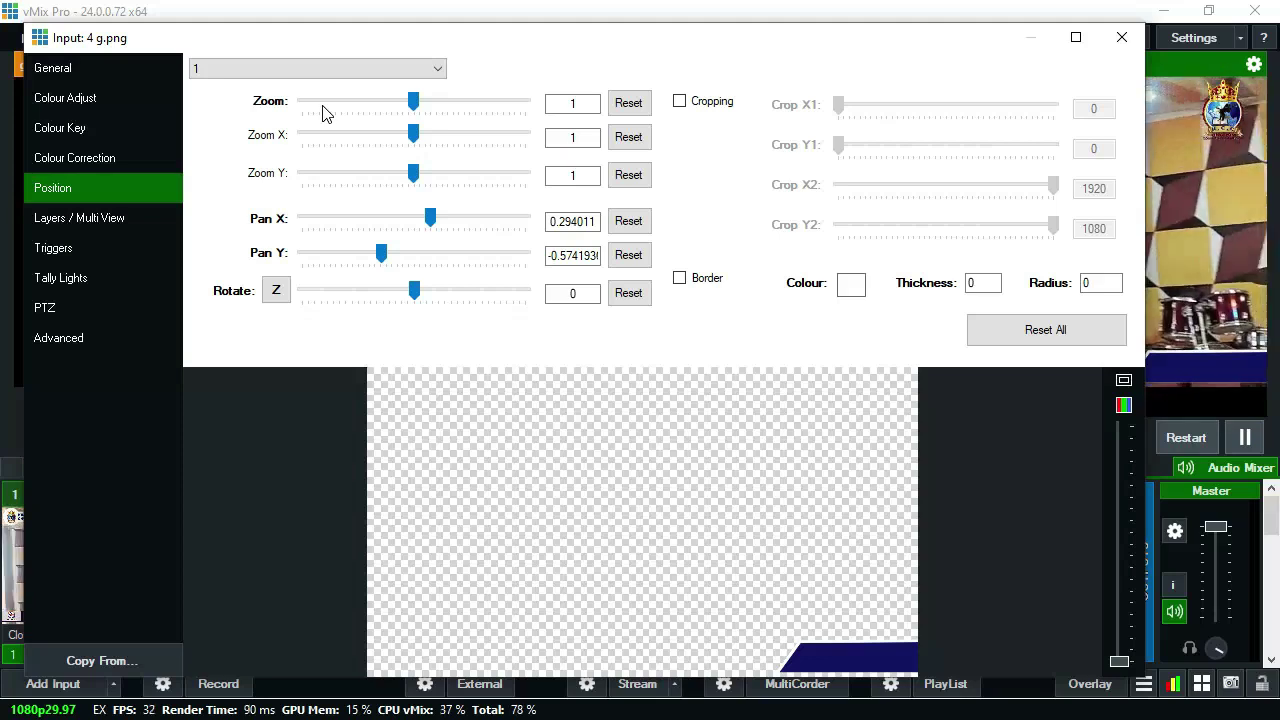
click(97, 220)
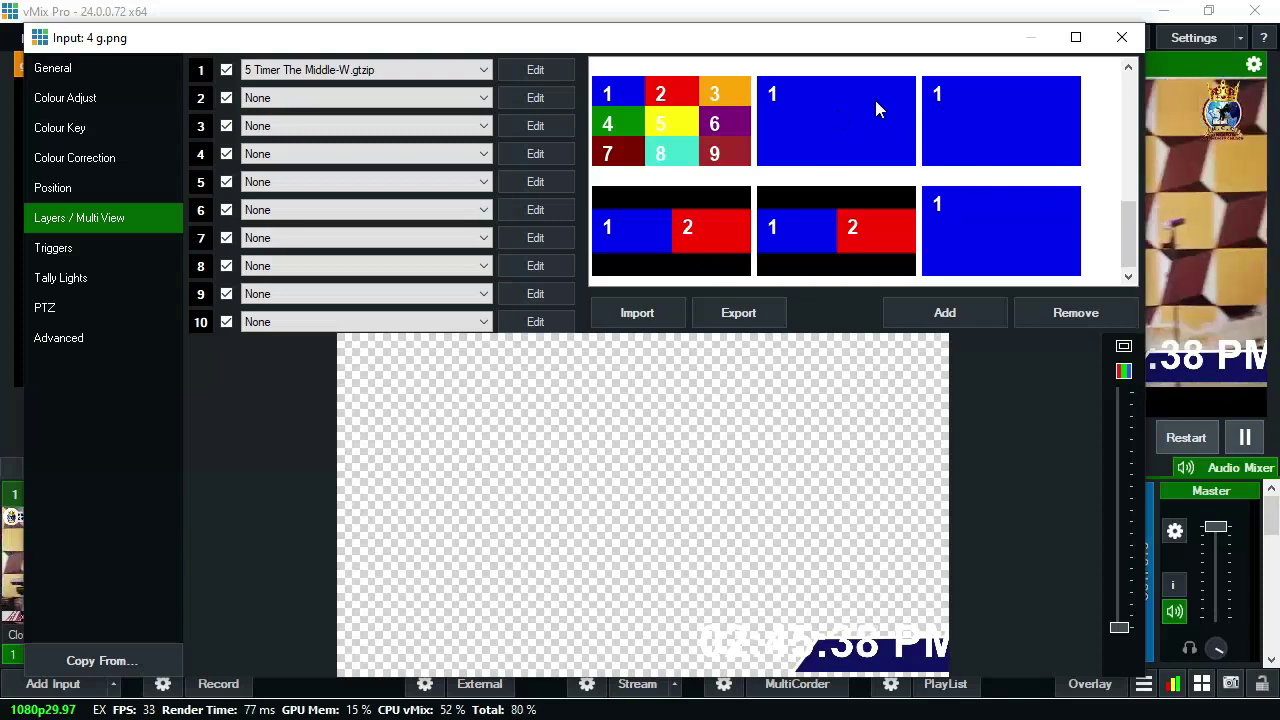
click(400, 70)
click(329, 140)
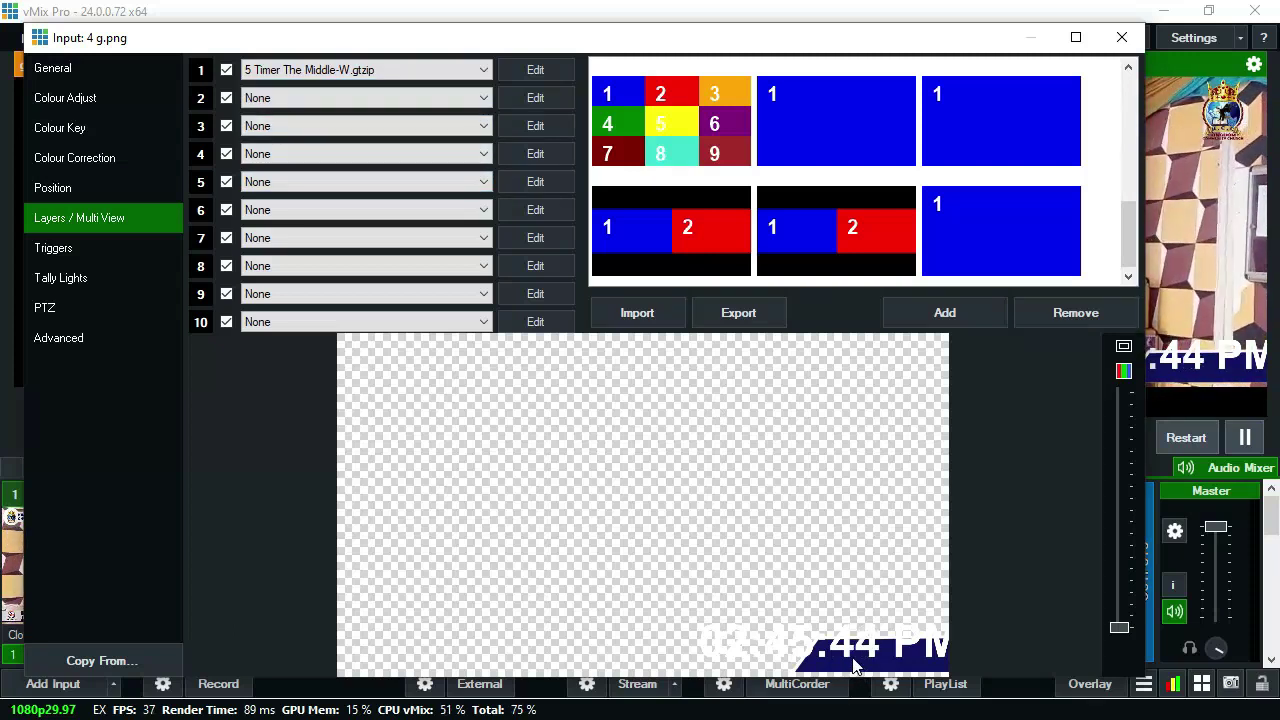
click(109, 197)
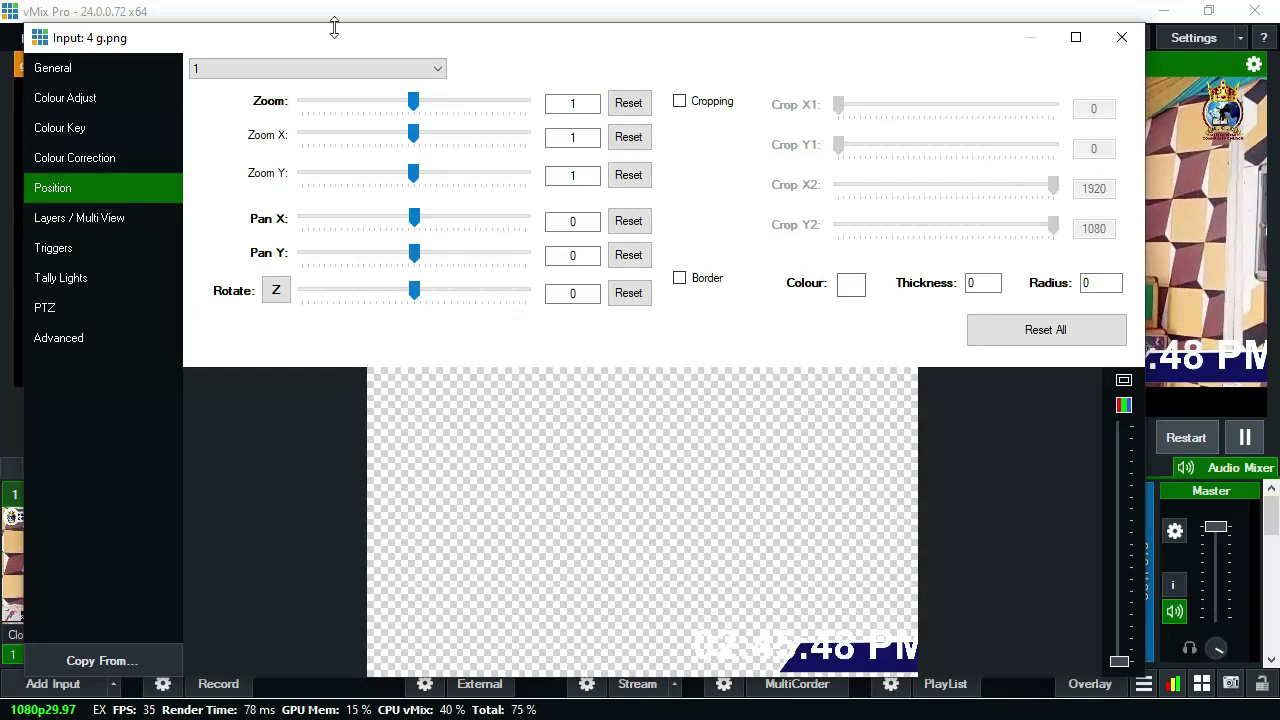
click(358, 78)
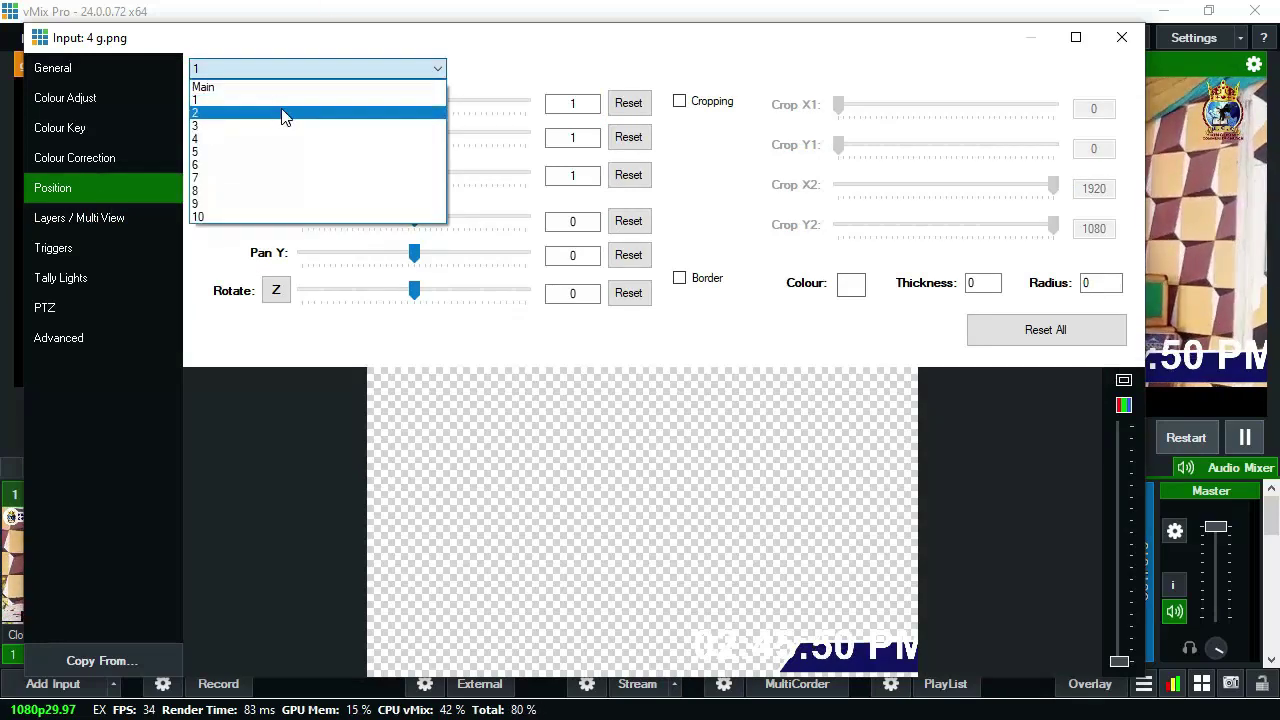
click(283, 114)
click(300, 70)
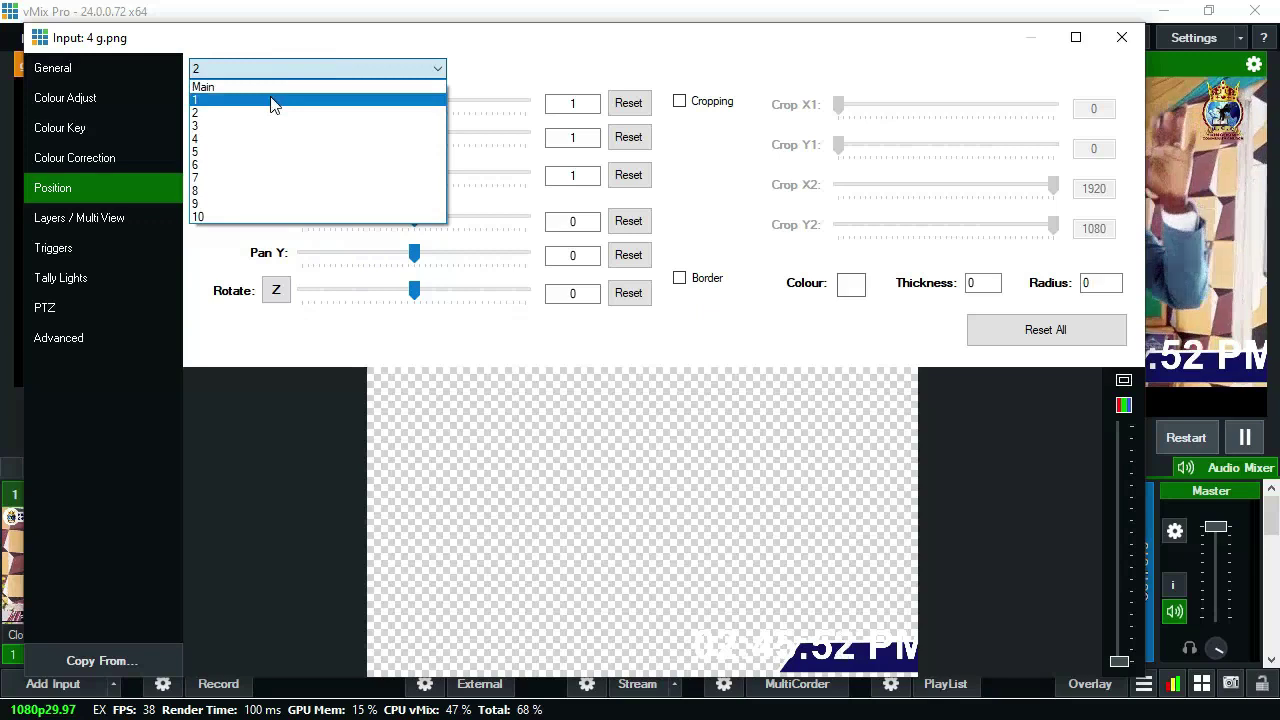
click(272, 103)
Shrink the clock layer to Zoom 0.45925 and place it inside the bottom-right blue bar
drag(417, 107, 368, 106)
click(417, 69)
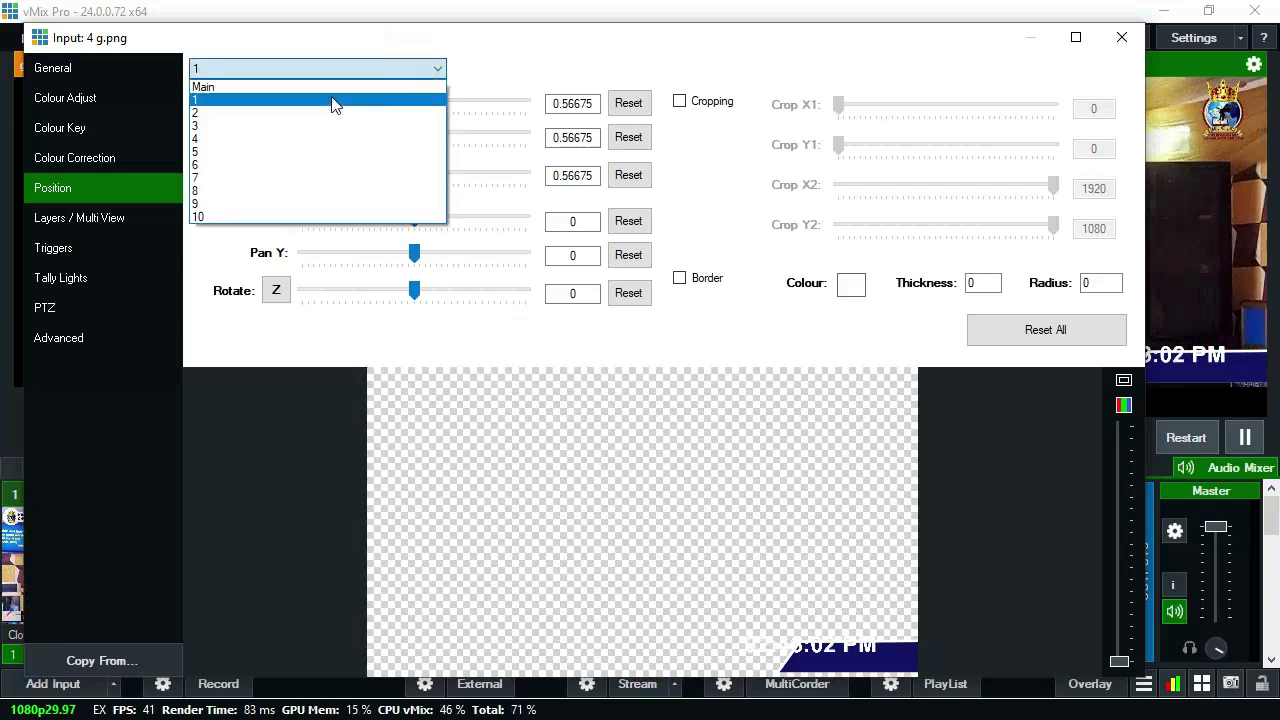
click(330, 88)
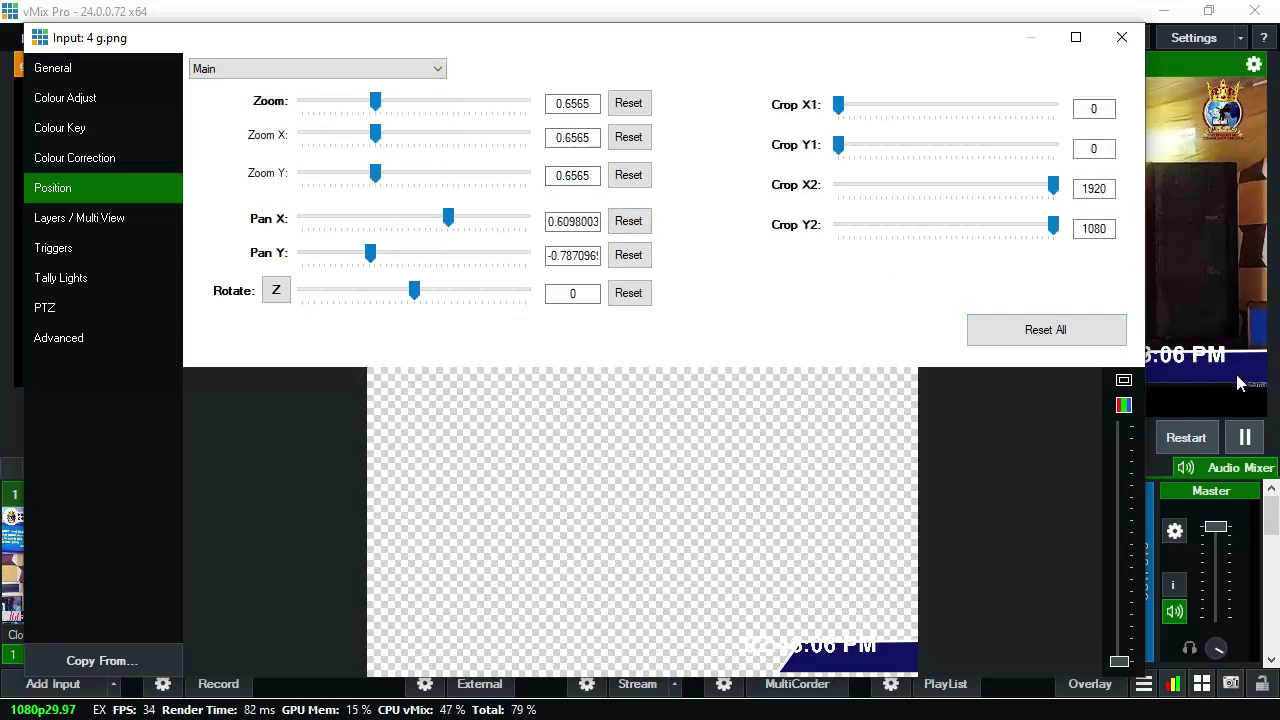
click(428, 72)
click(337, 105)
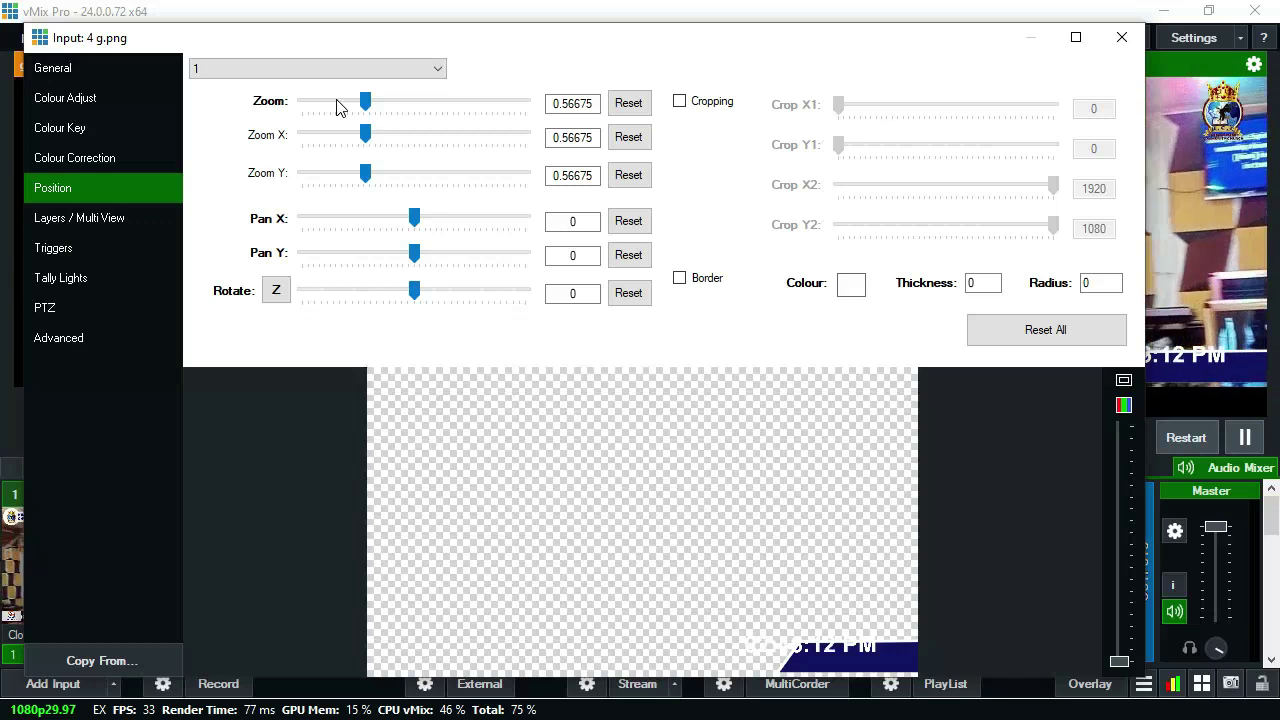
drag(366, 104, 357, 106)
drag(840, 638, 880, 668)
drag(357, 101, 355, 110)
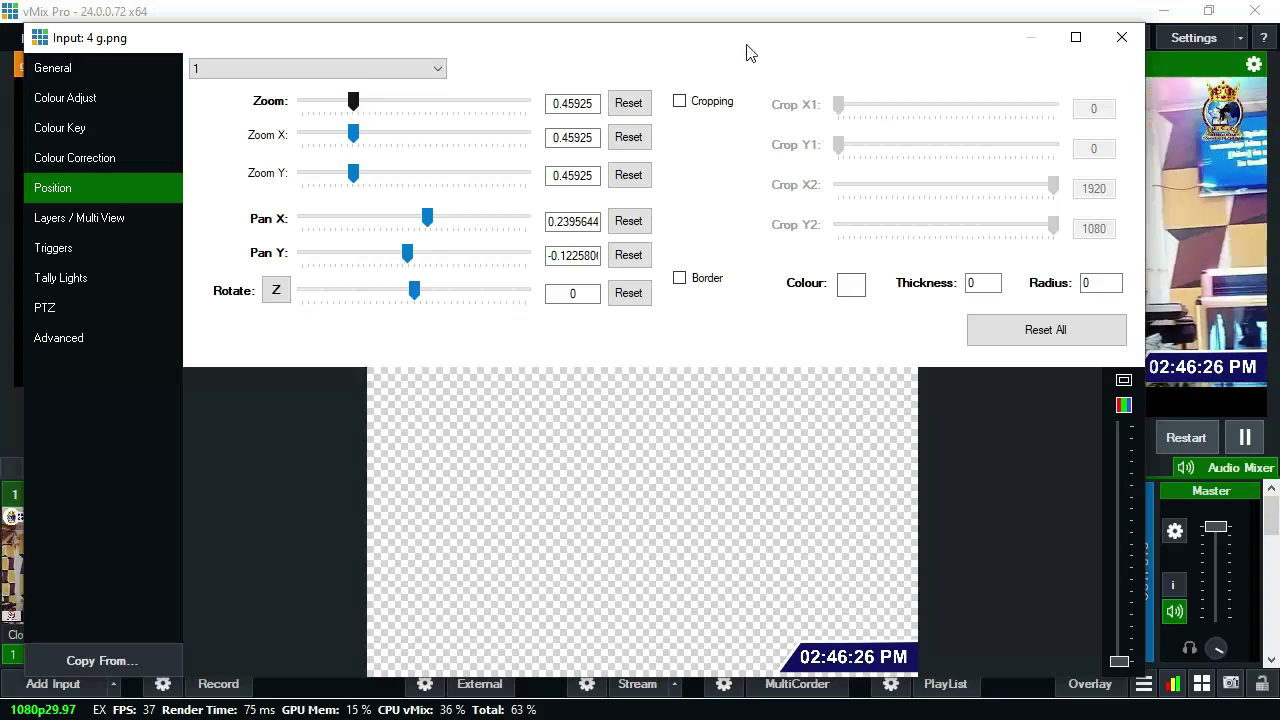
click(1121, 39)
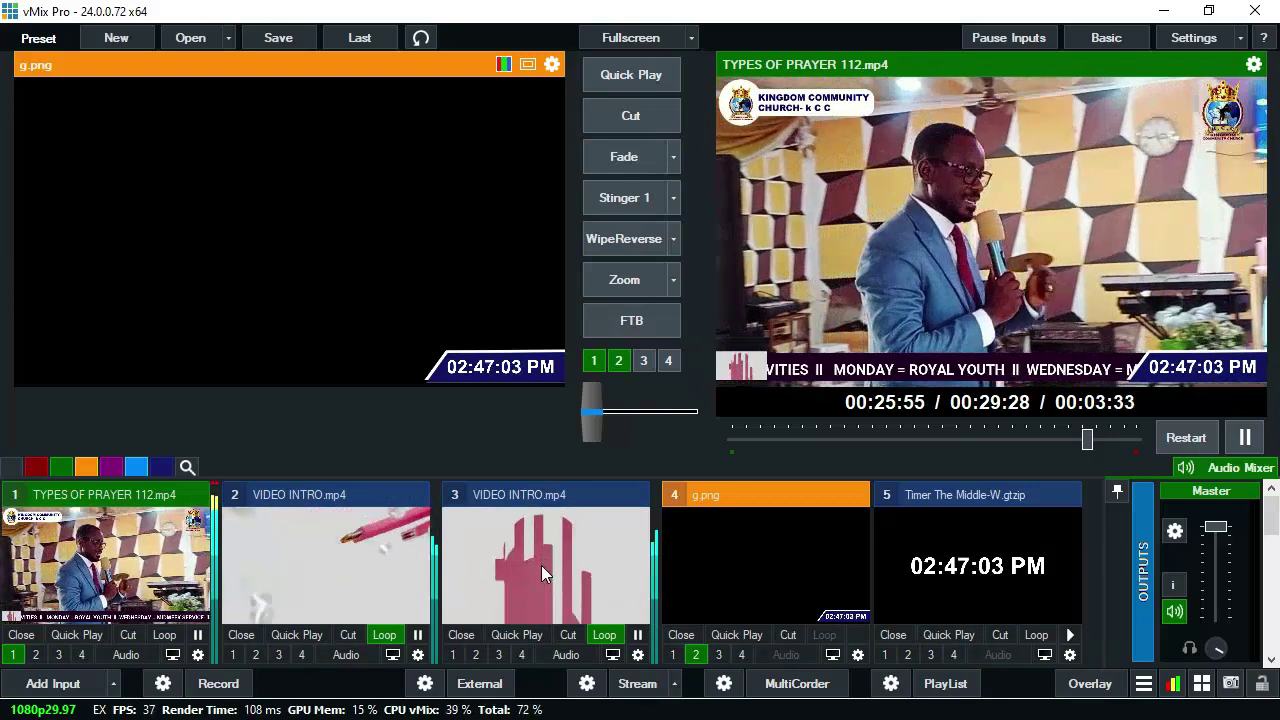
Load input 2, VIDEO INTRO.mp4, into the Preview pane
click(395, 548)
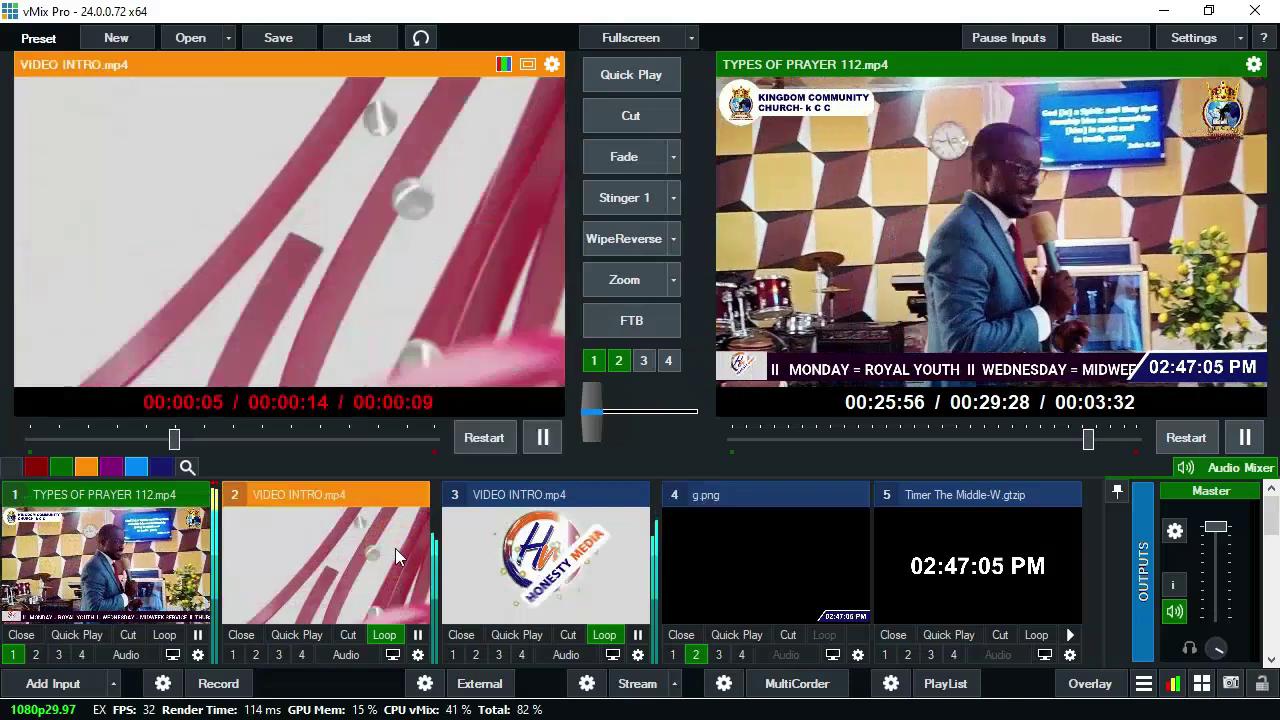